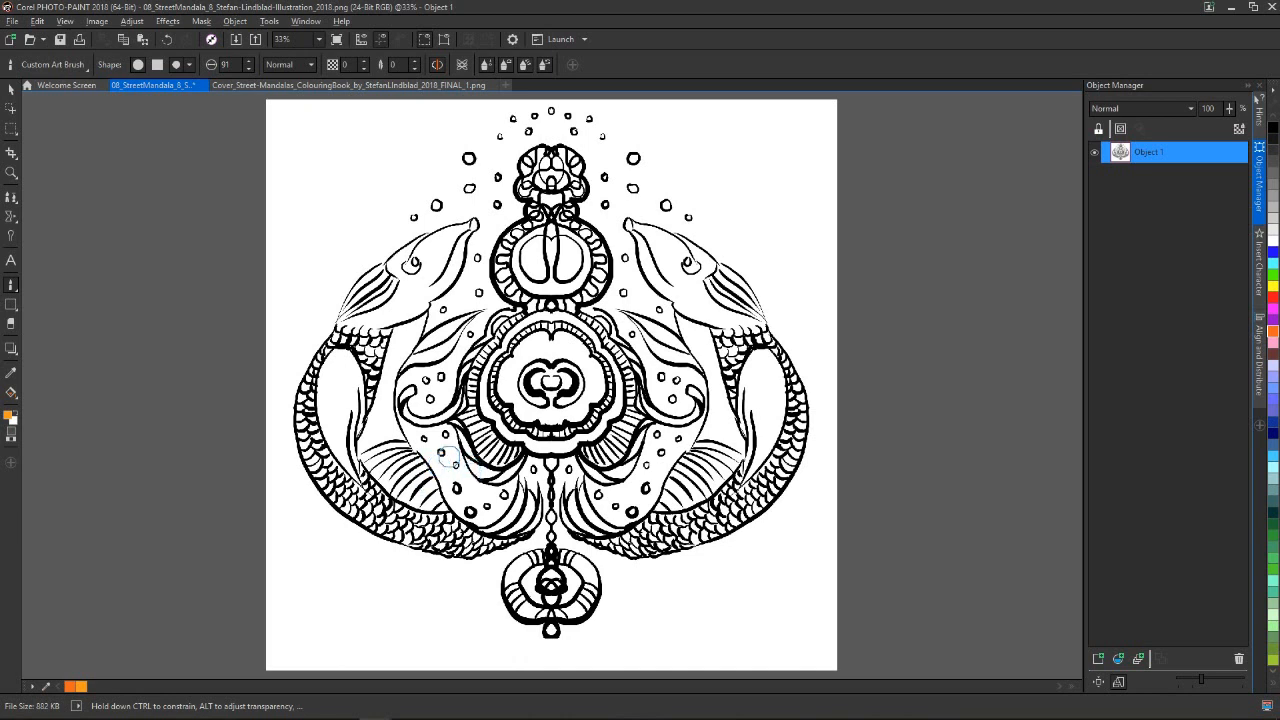
double_click(11, 416)
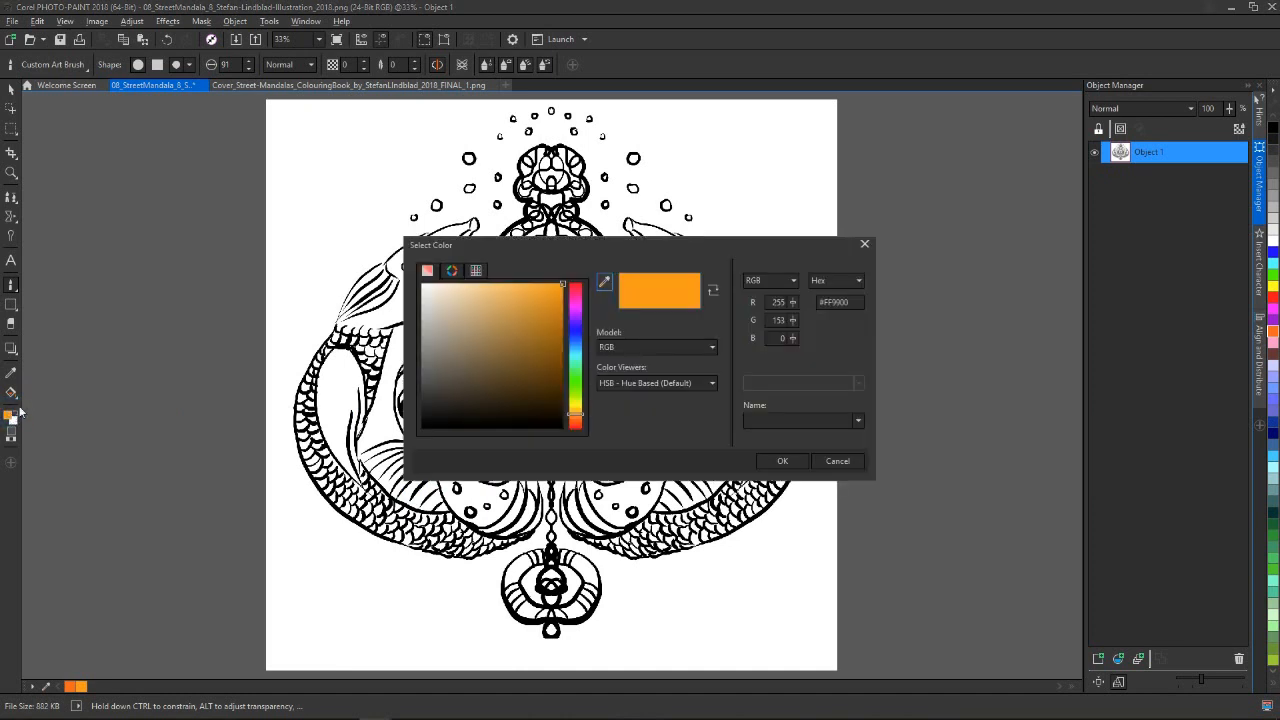
left_click_drag(605, 257, 690, 243)
left_click(642, 320)
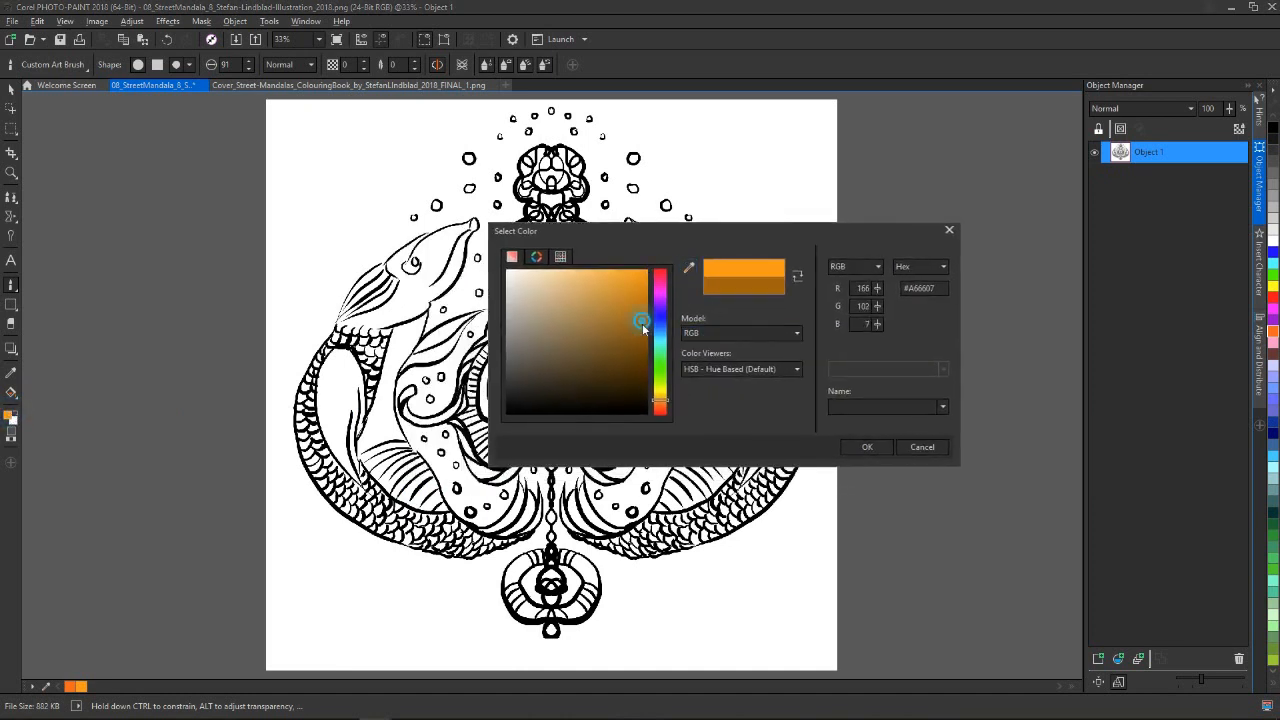
left_click_drag(614, 316, 650, 266)
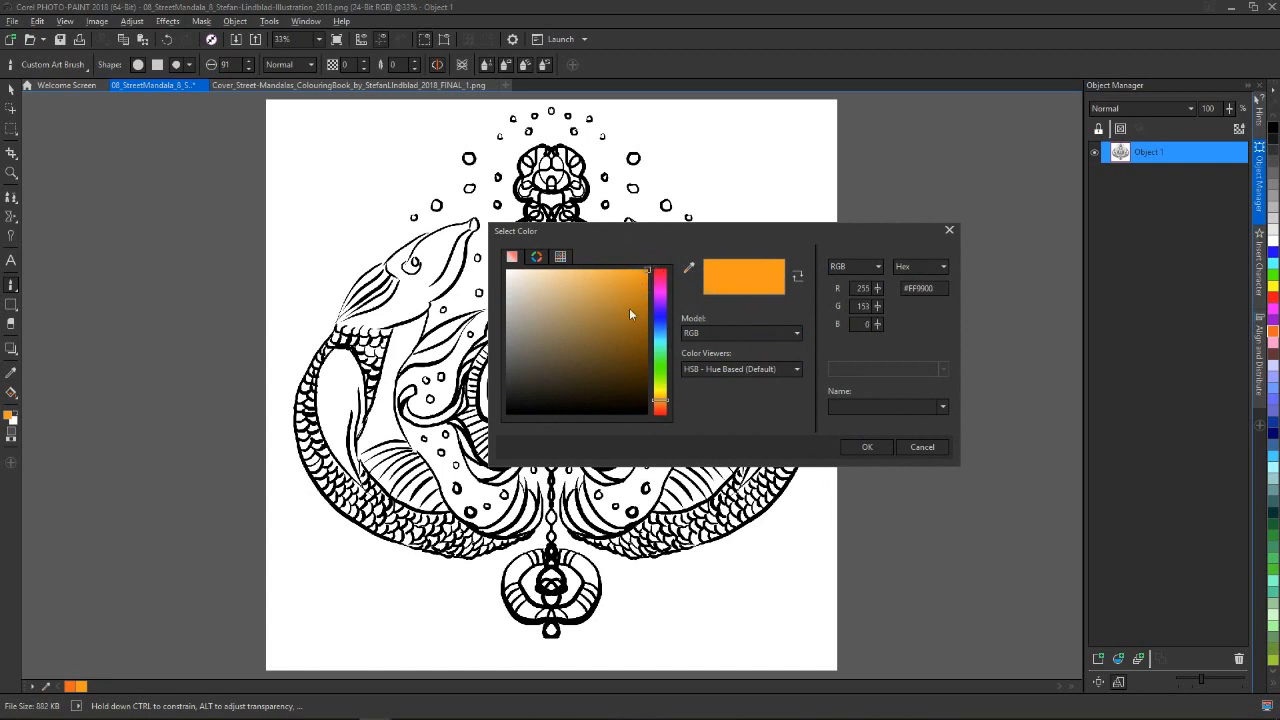
mouse_move(663, 402)
left_mouse_down()
mouse_move(660, 272)
mouse_move(660, 388)
left_mouse_up()
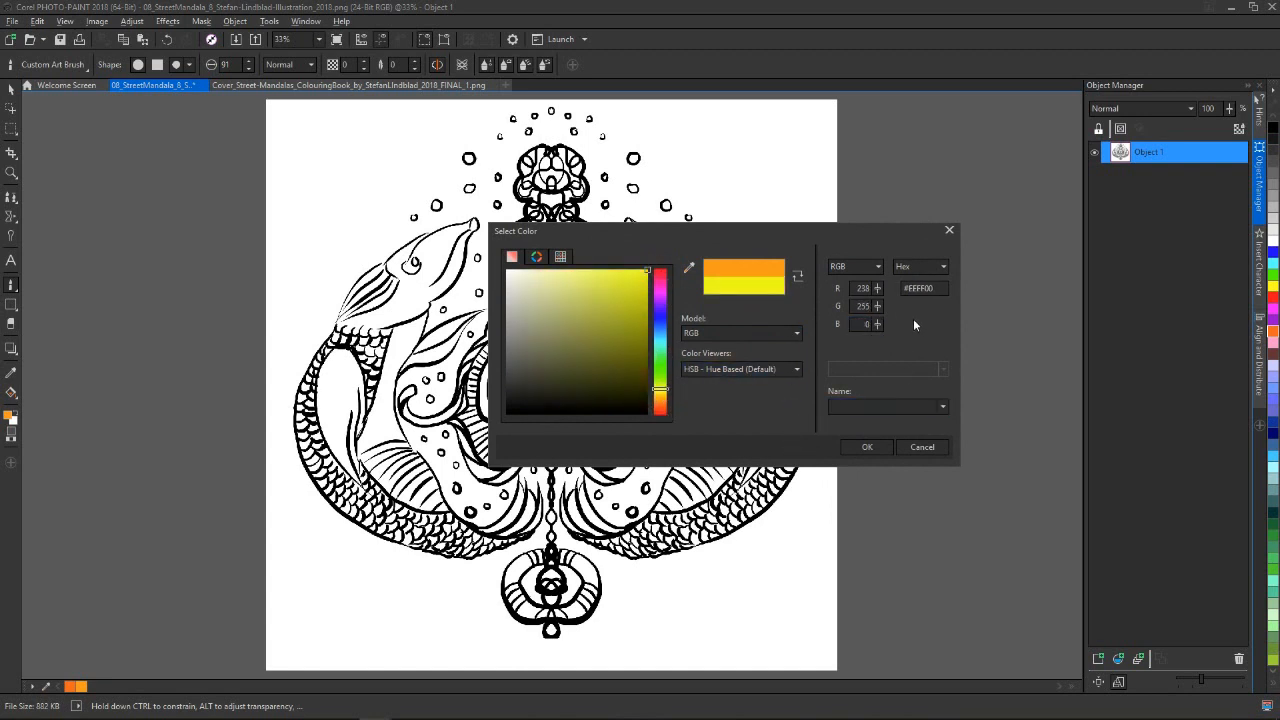
left_click(920, 447)
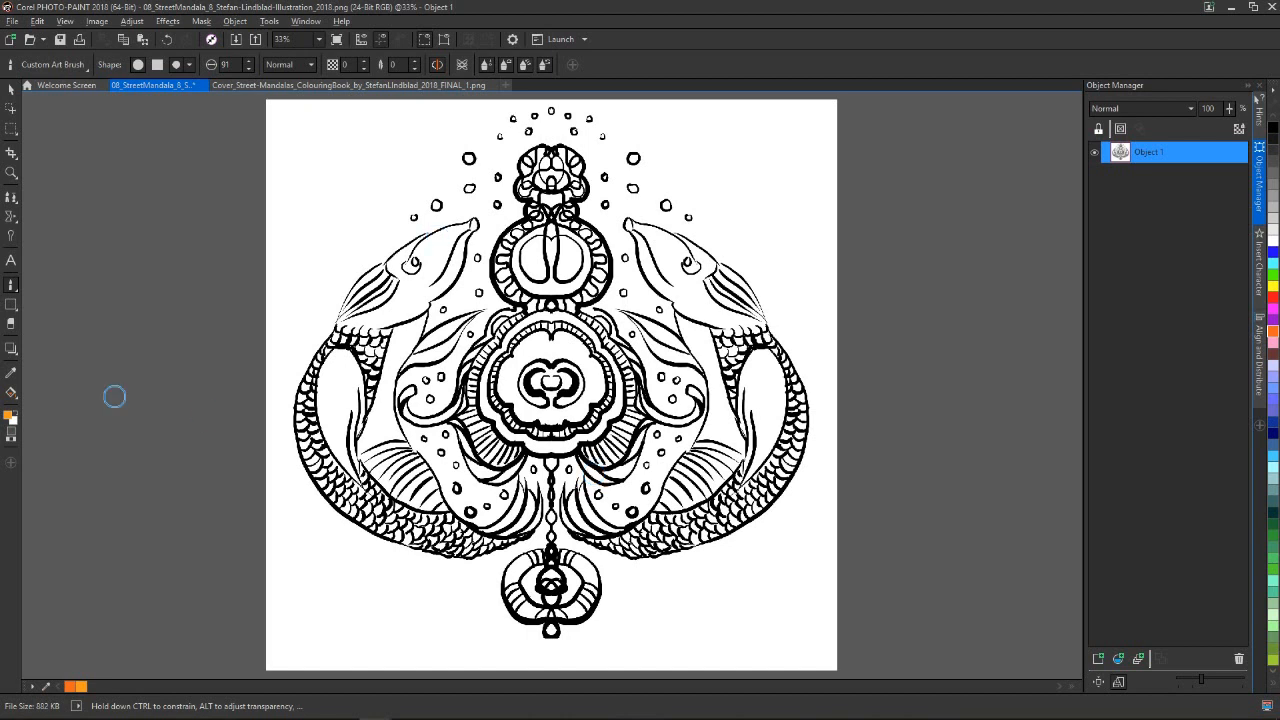
Examine the Paint tool's variants and the brush categories and presets available for the Custom Art Brush
left_click(12, 288)
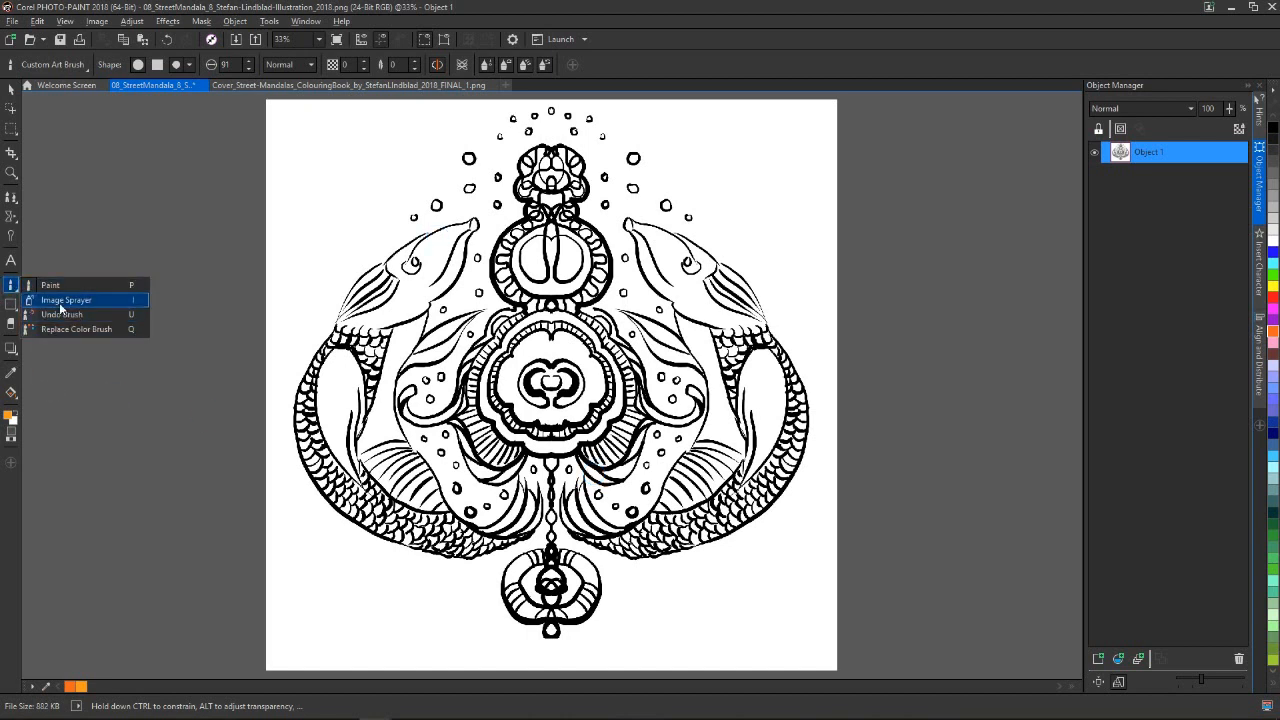
left_click(11, 293)
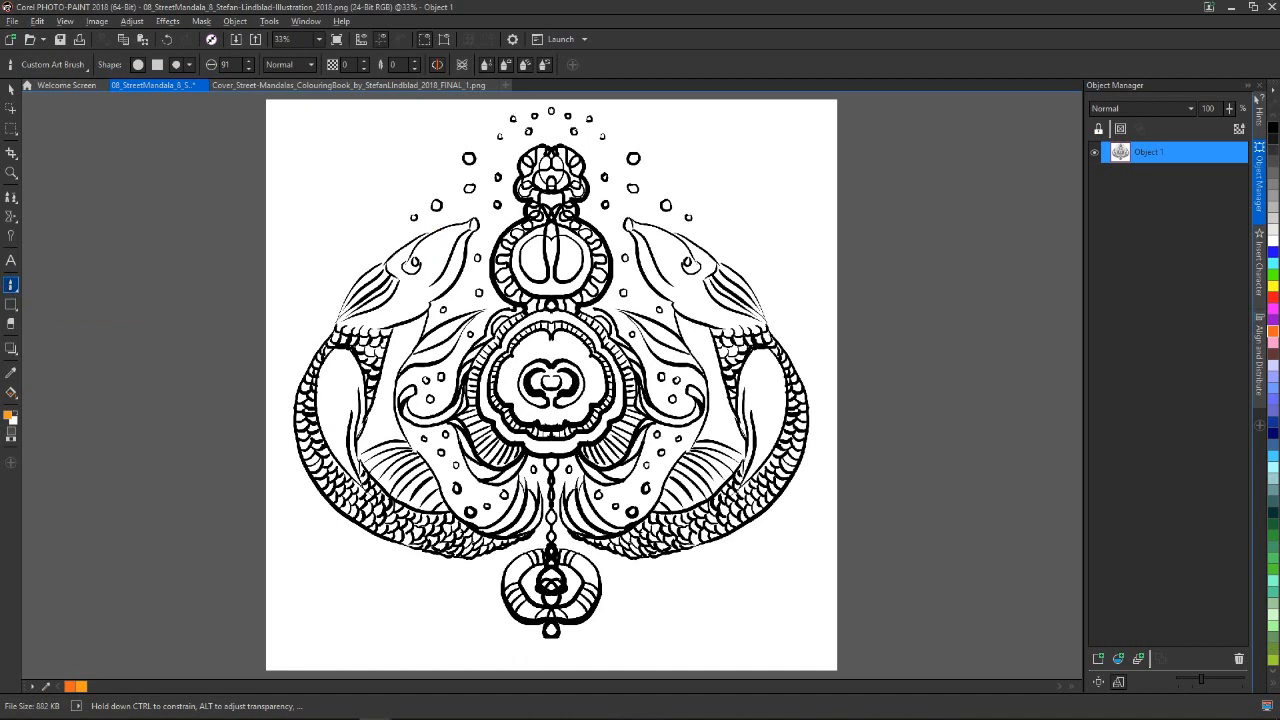
left_click(12, 288)
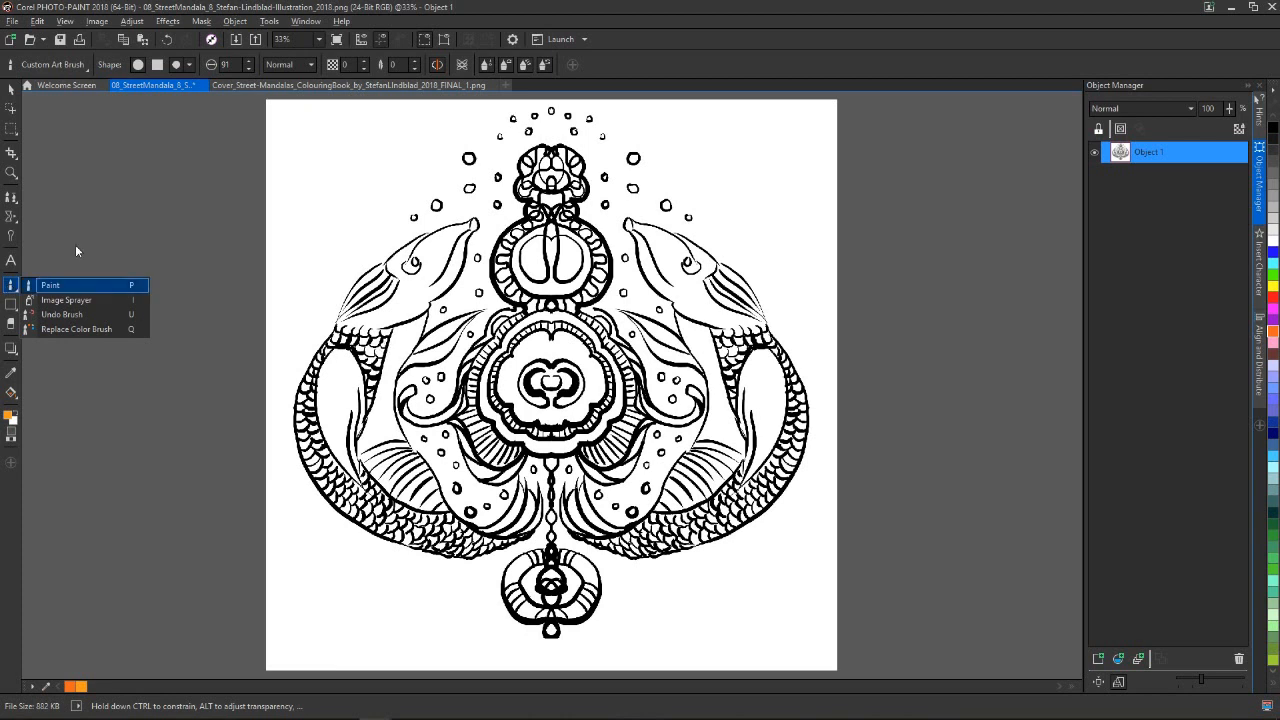
left_click(45, 66)
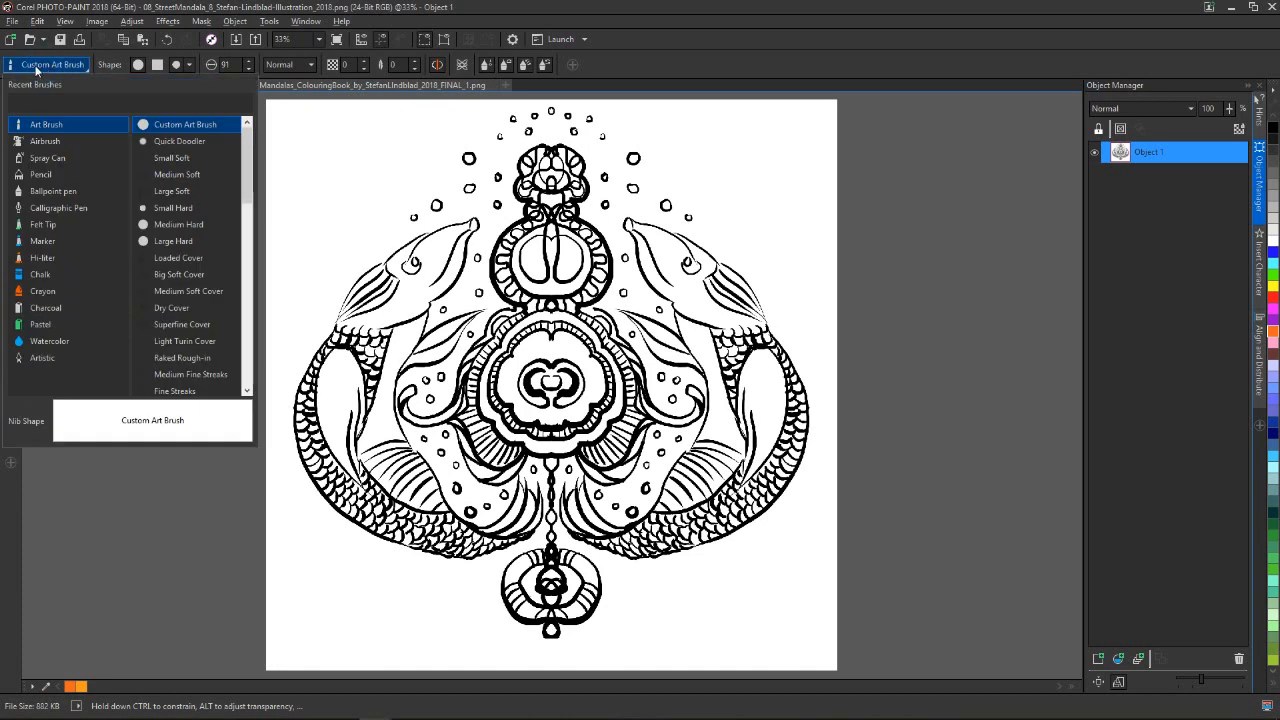
left_click(136, 493)
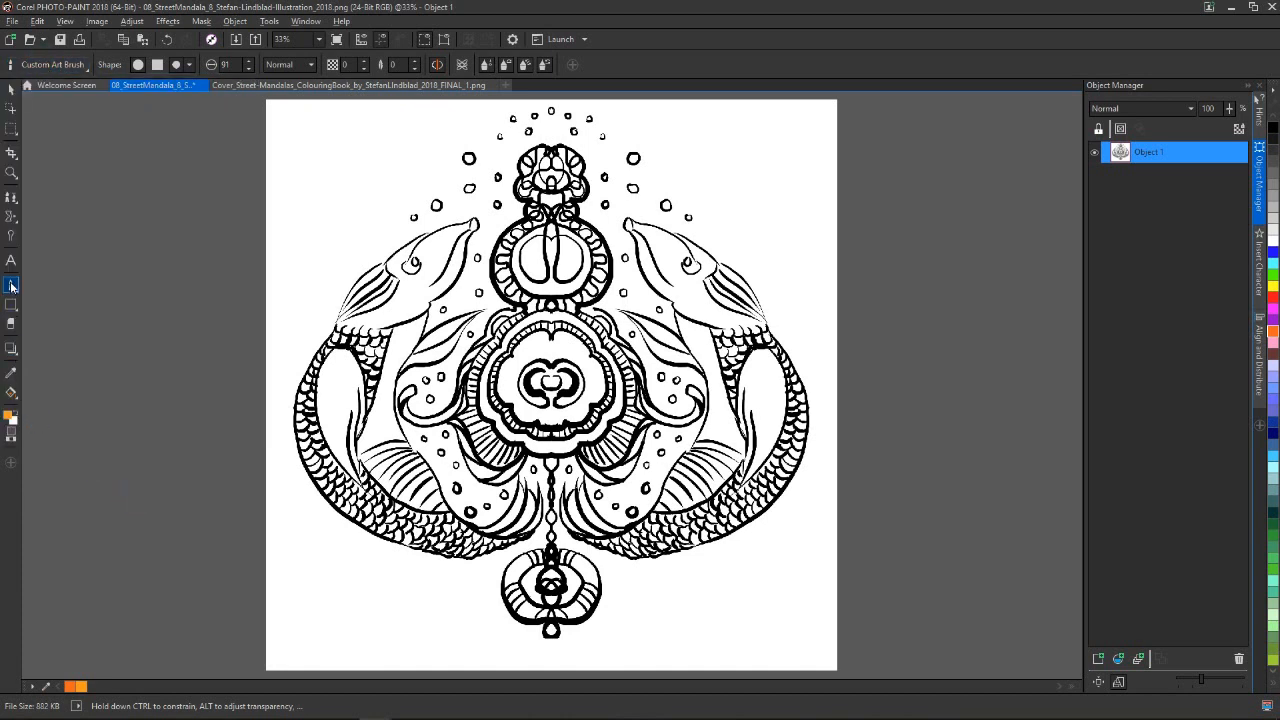
left_click(11, 287)
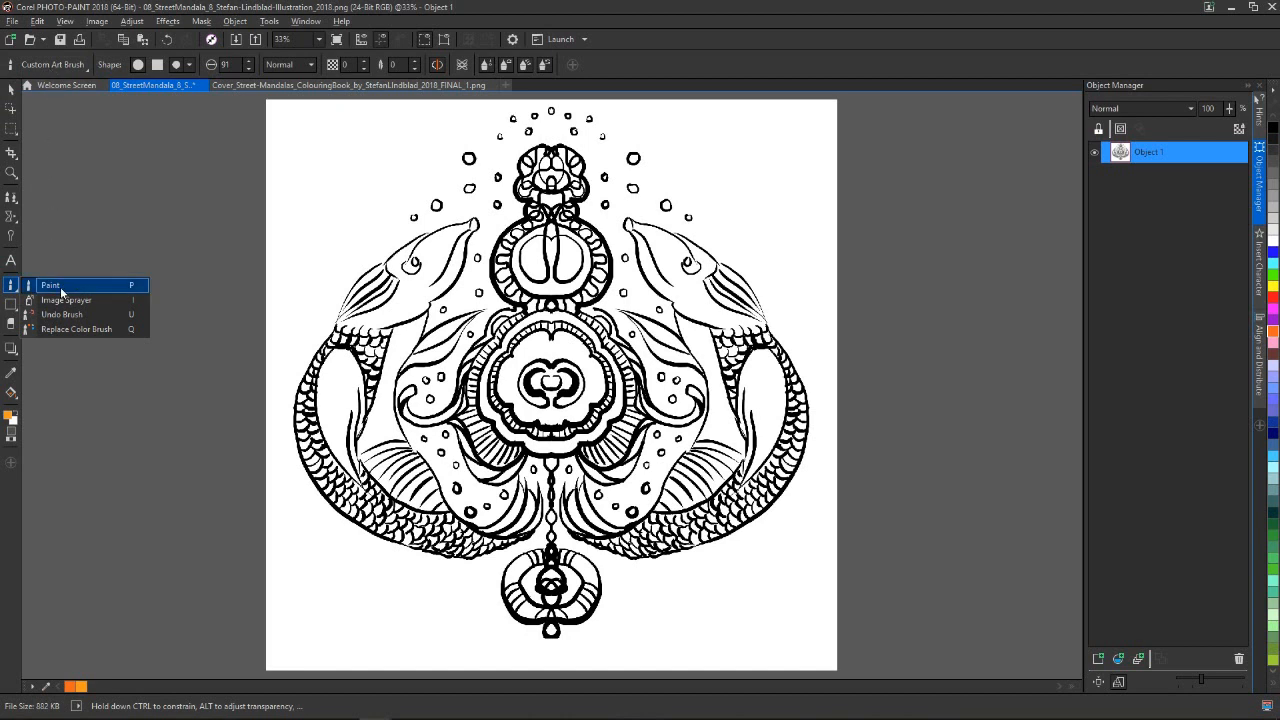
left_click(46, 64)
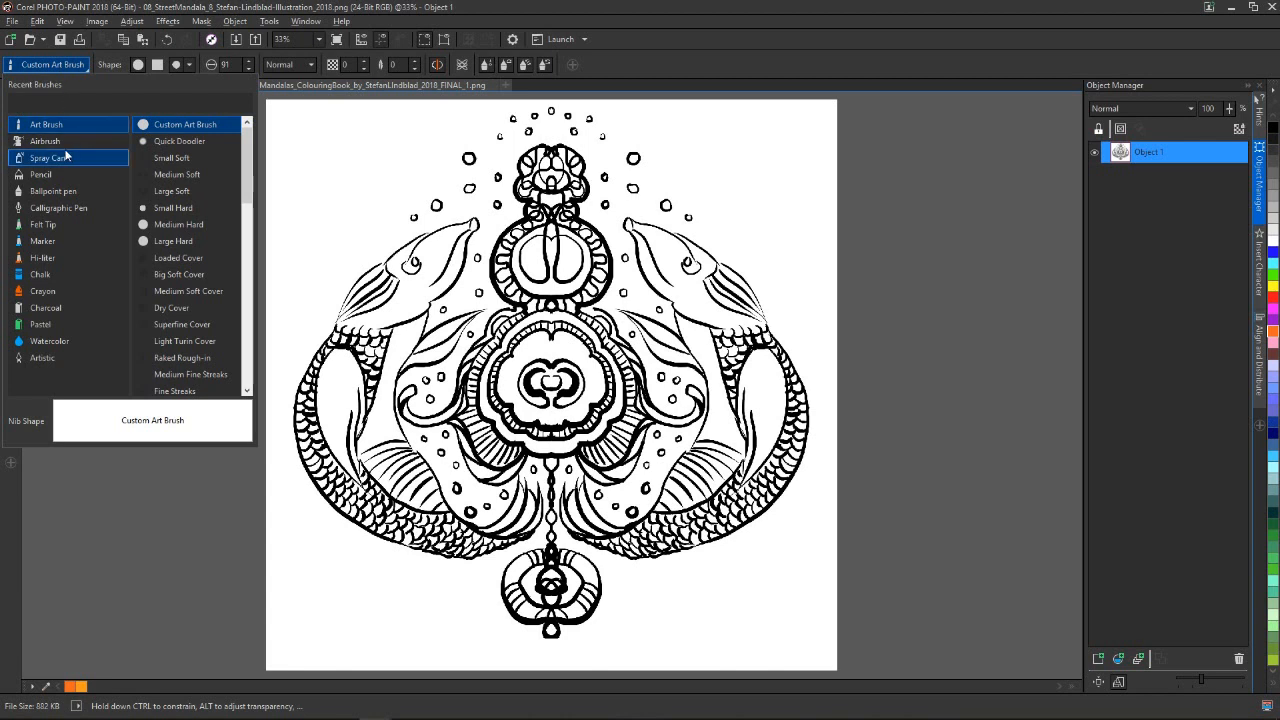
scroll(243, 184, "down", 8)
scroll(243, 184, "up", 8)
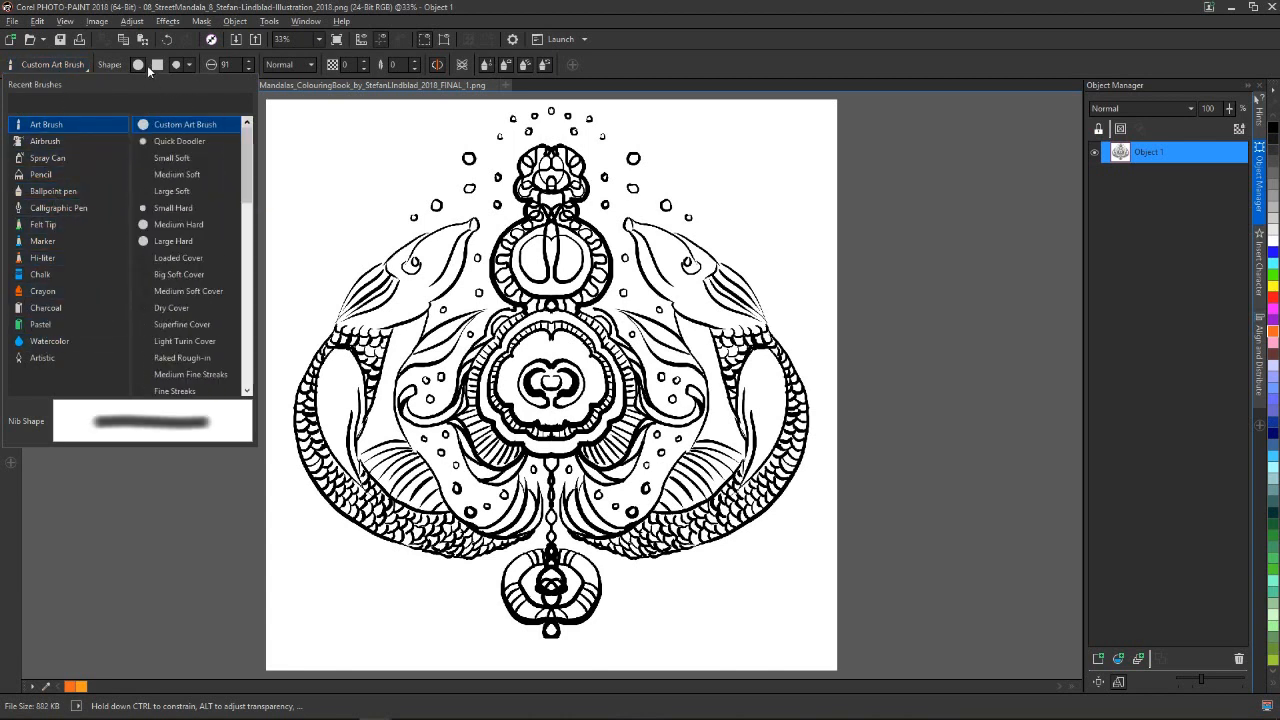
Browse the nib shapes available for the current brush, leaving the existing nib selected
left_click(185, 66)
left_click(185, 68)
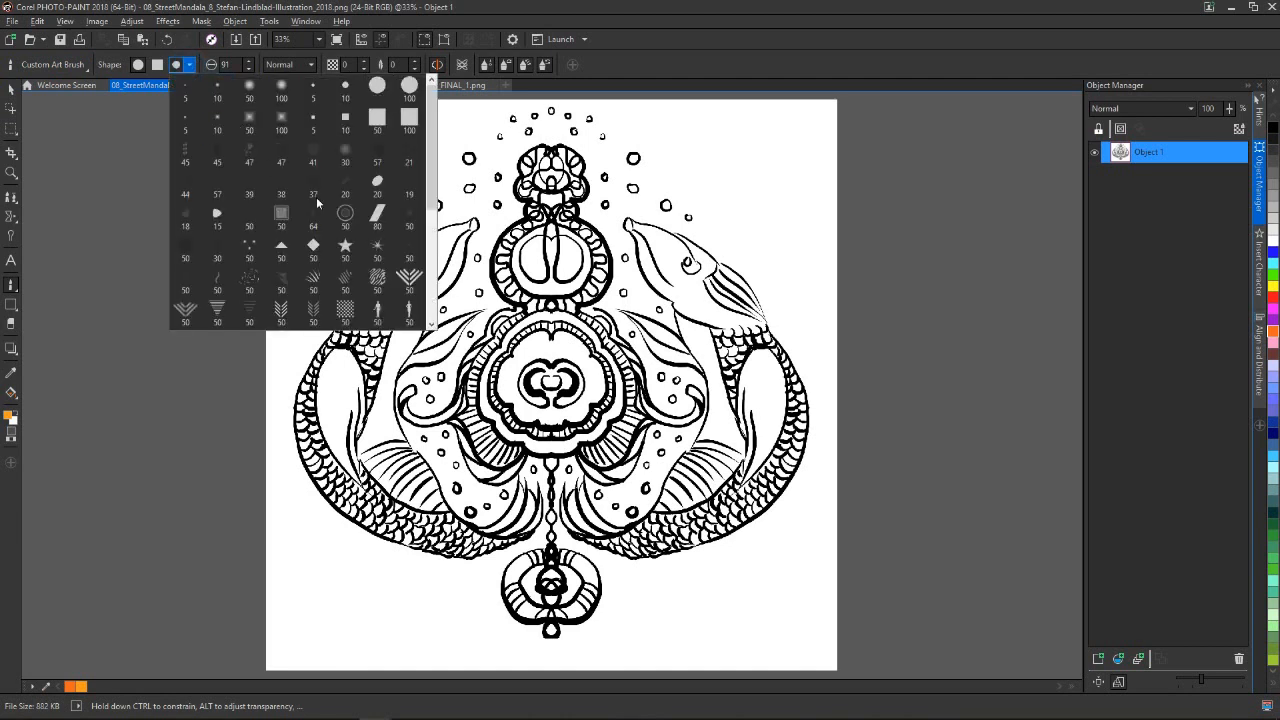
scroll(423, 144, "down", 5)
scroll(423, 144, "up", 5)
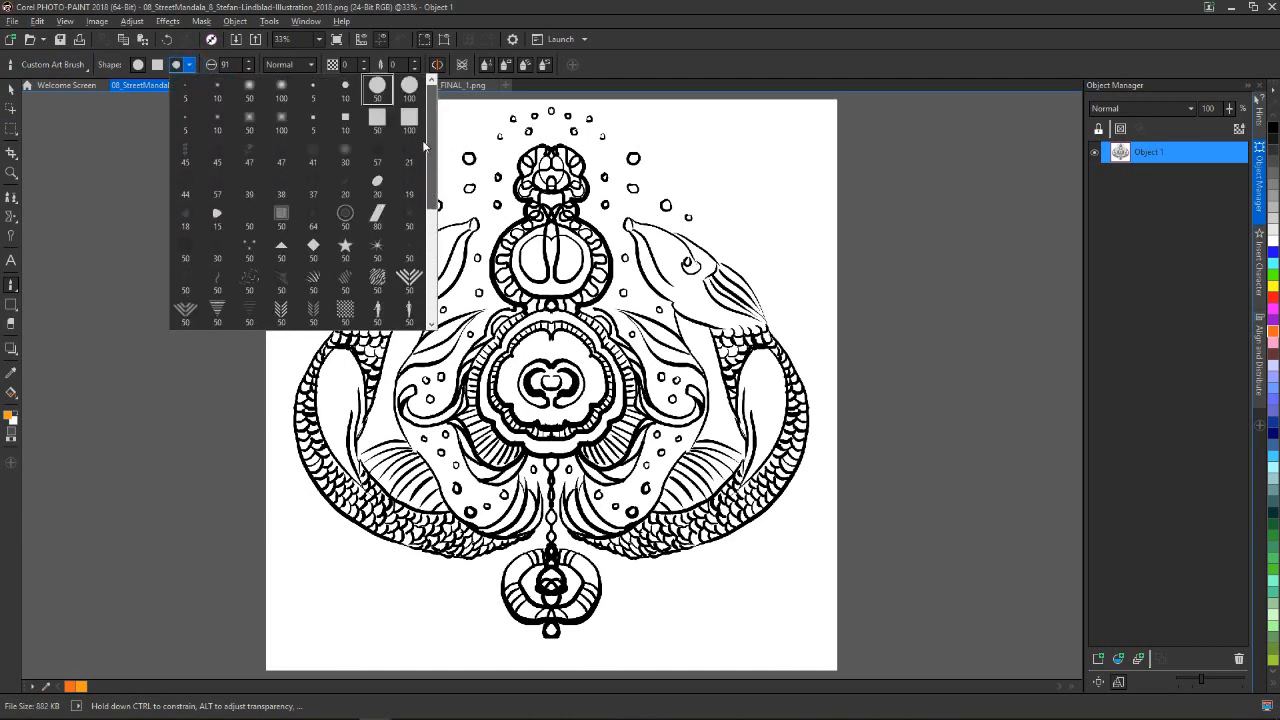
left_click(86, 252)
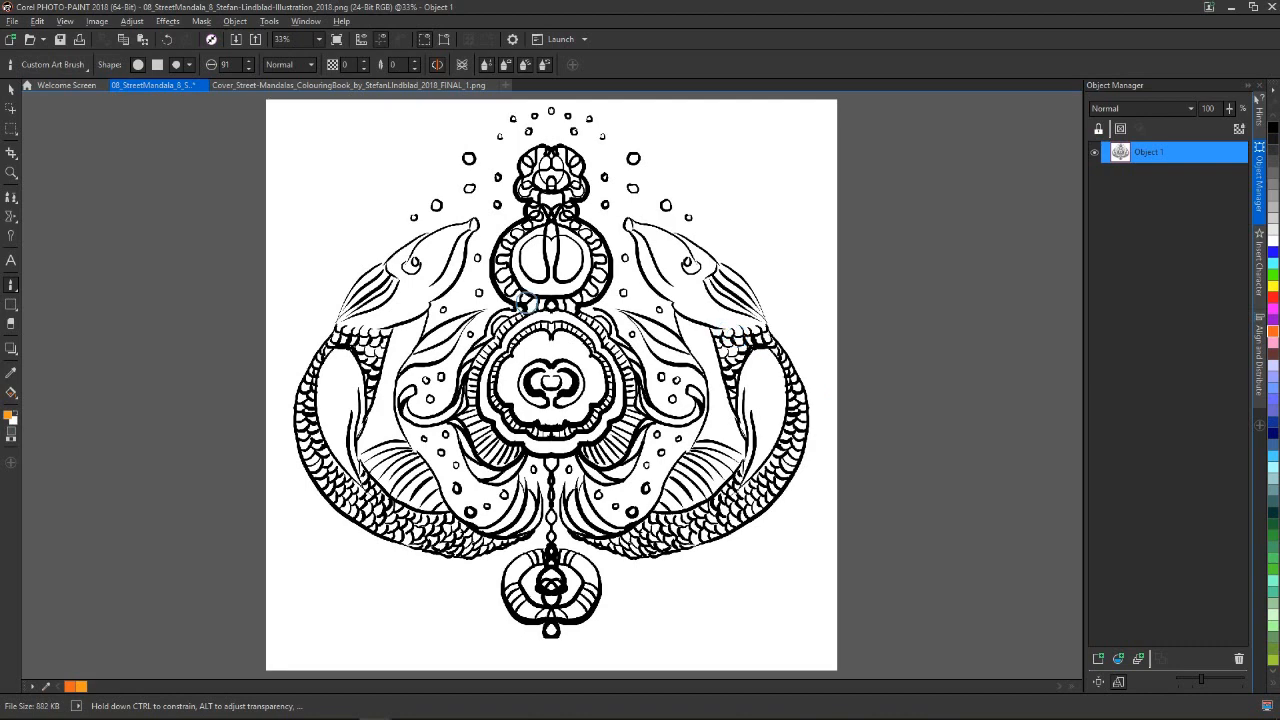
Paint orange between the left fish's eye and mouth line, reducing the nib size to 11 for the narrow ends
scroll(528, 300, "up", 2)
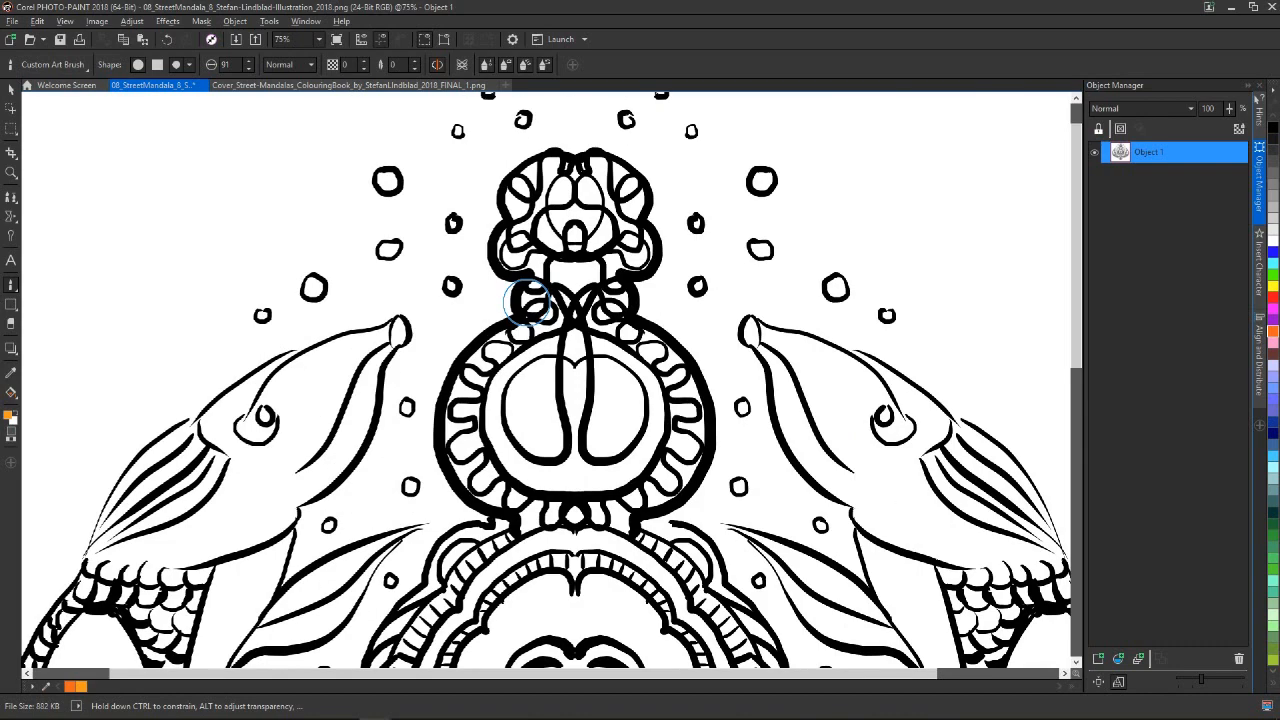
left_click(11, 323)
mouse_move(330, 387)
left_mouse_down()
mouse_move(290, 454)
mouse_move(337, 393)
mouse_move(283, 455)
mouse_move(330, 395)
left_mouse_up()
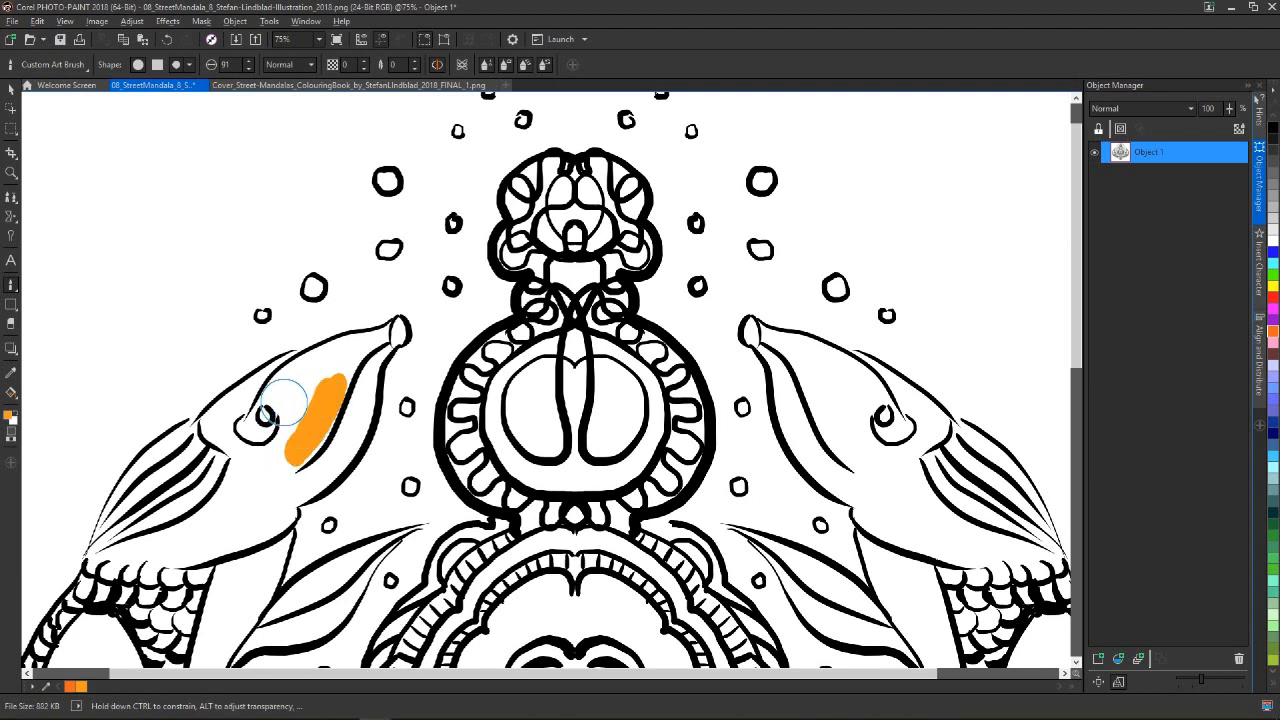
mouse_move(313, 386)
left_mouse_down()
mouse_move(299, 451)
mouse_move(318, 397)
mouse_move(357, 362)
left_mouse_up()
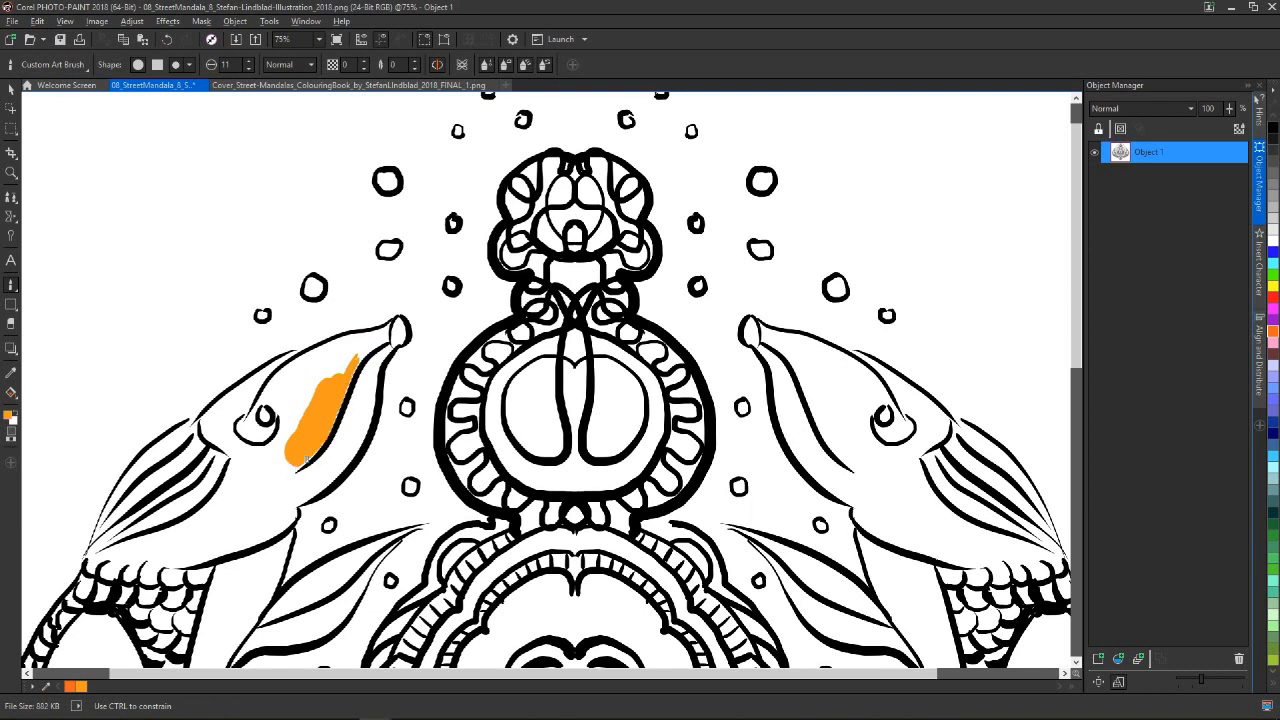
left_click_drag(287, 460, 285, 458)
Fill the gaps beside the left fish's mouth line with orange and extend the paint up to the snout tip
scroll(328, 449, "up", 2)
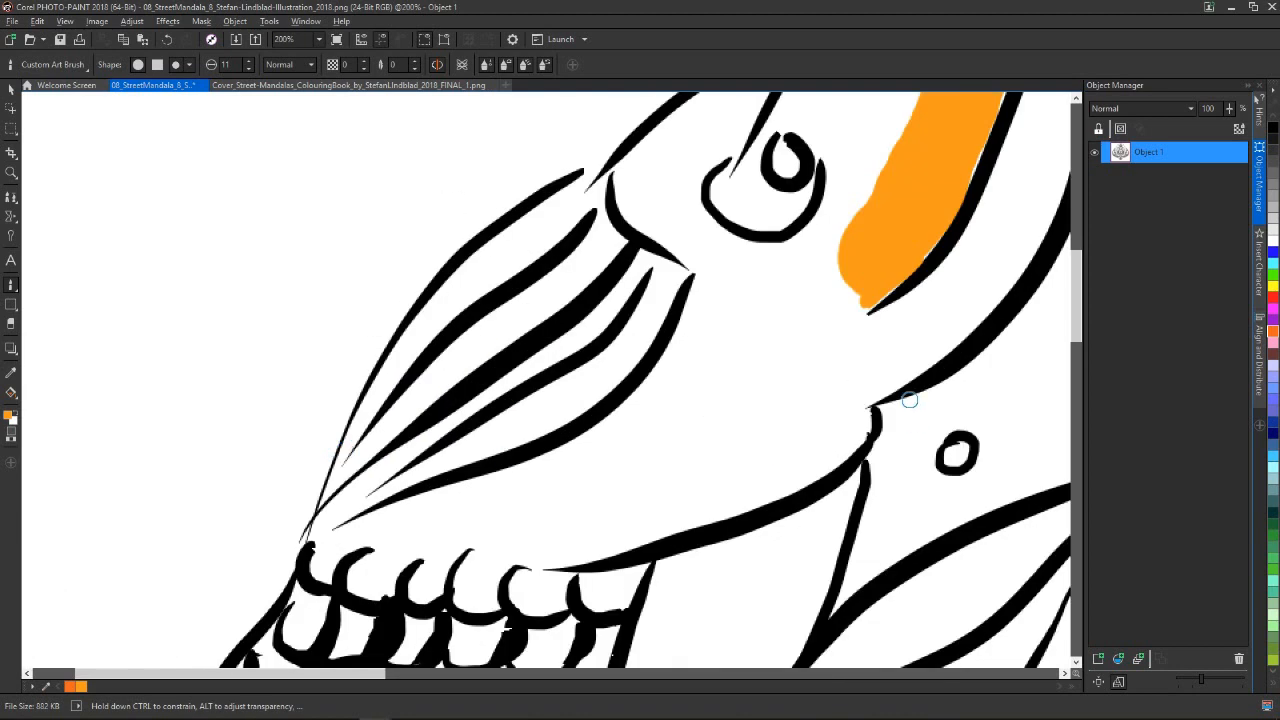
left_click_drag(372, 674, 498, 672)
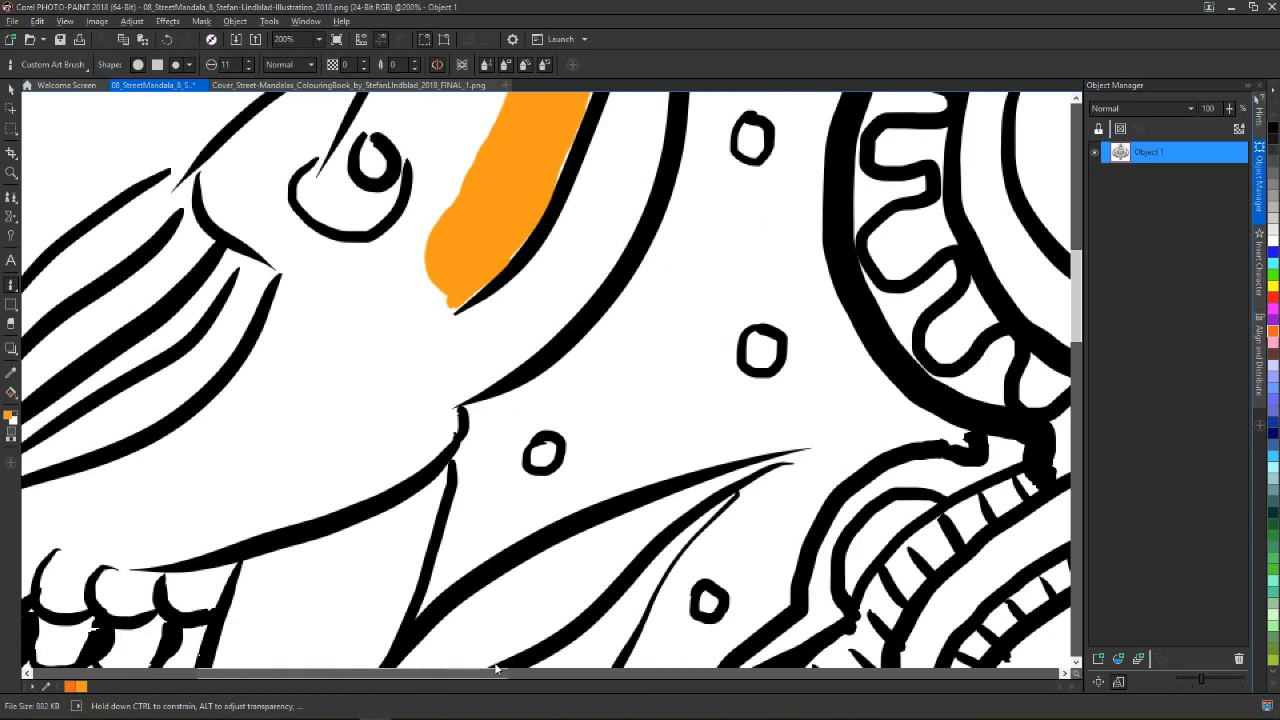
left_click_drag(1076, 338, 1076, 298)
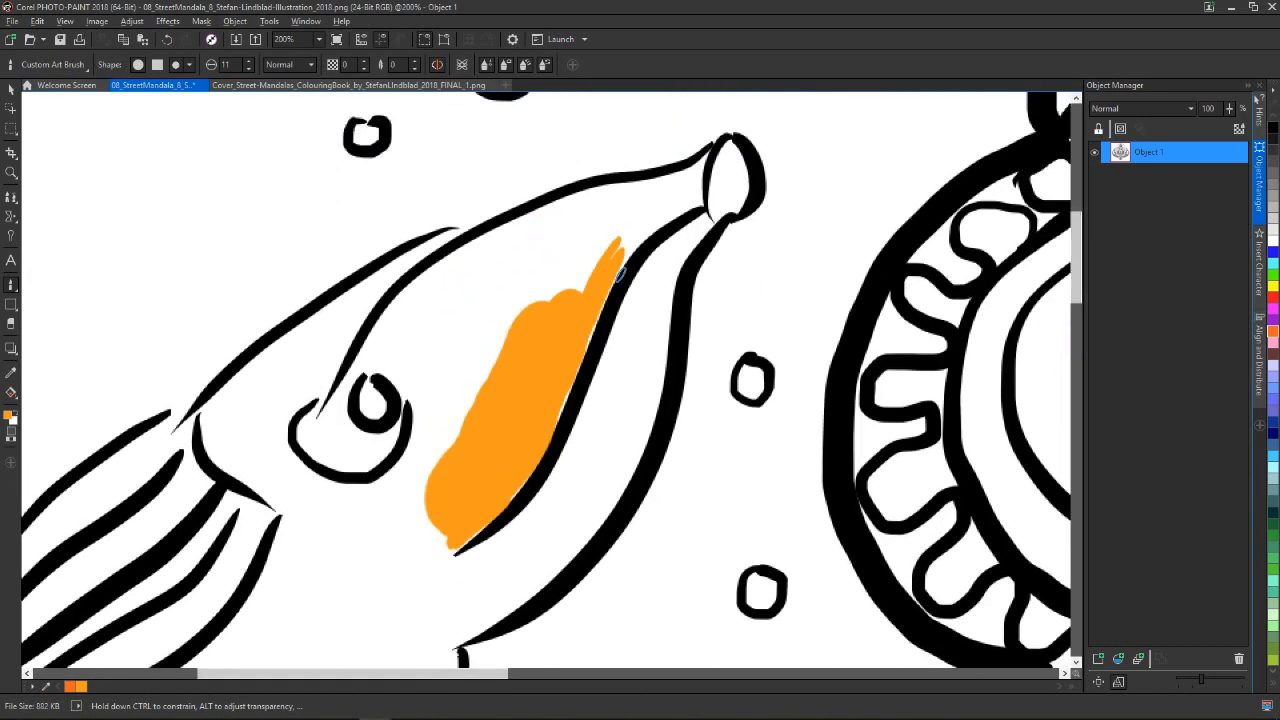
left_click_drag(622, 263, 566, 386)
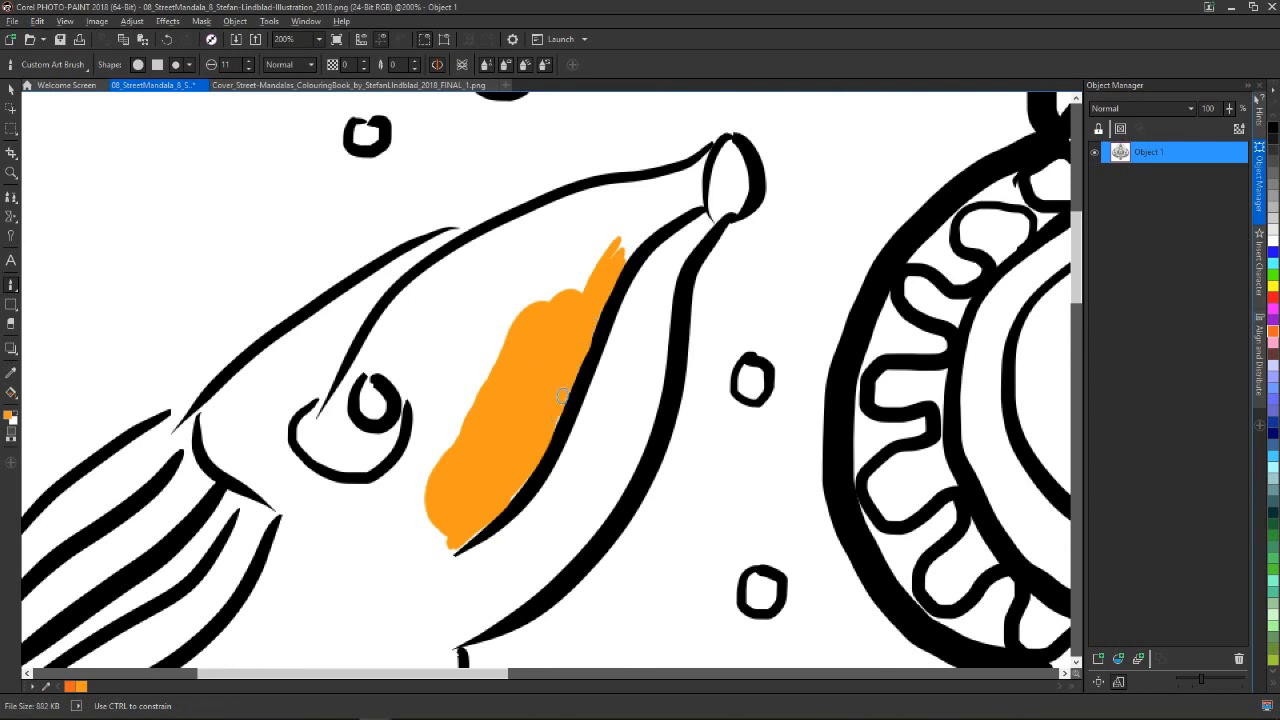
mouse_move(486, 519)
left_mouse_down()
mouse_move(447, 556)
mouse_move(530, 464)
left_mouse_up()
mouse_move(586, 311)
left_mouse_down()
mouse_move(668, 222)
mouse_move(702, 205)
mouse_move(700, 170)
left_mouse_up()
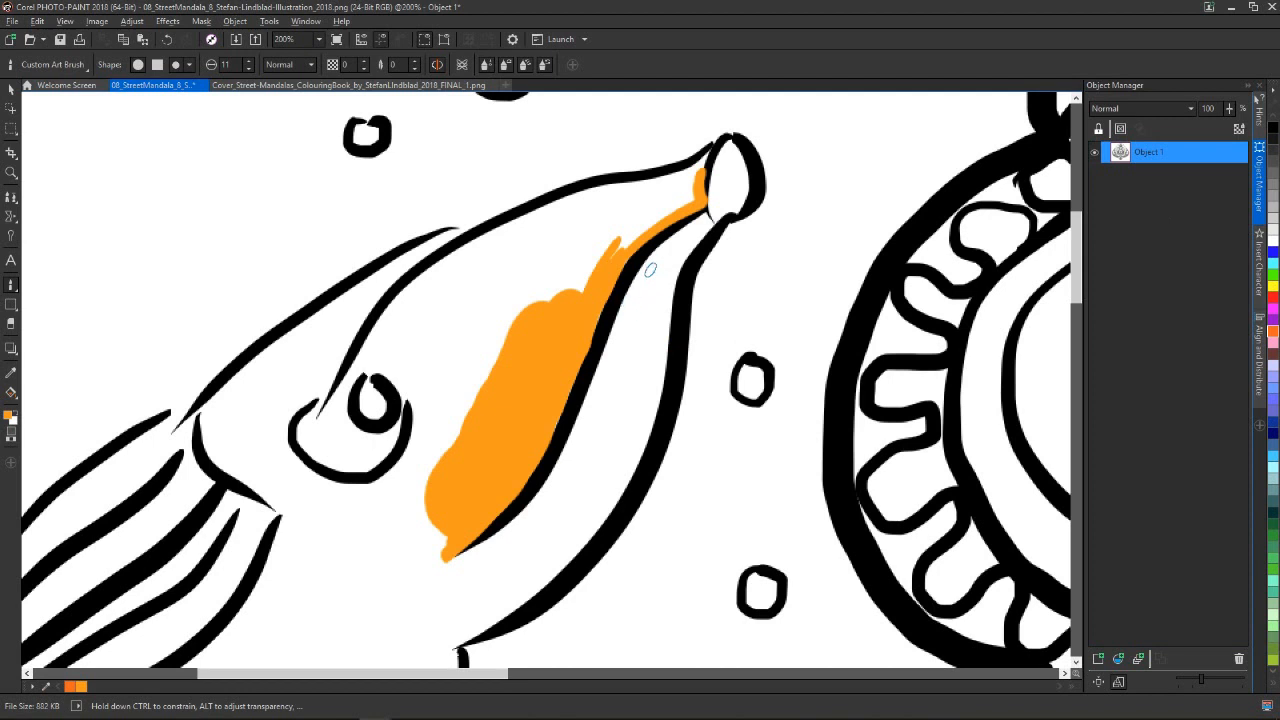
Paint an orange strip along the lower side of the left fish's mouth line, from its inner end to the snout
left_click_drag(457, 562, 550, 510)
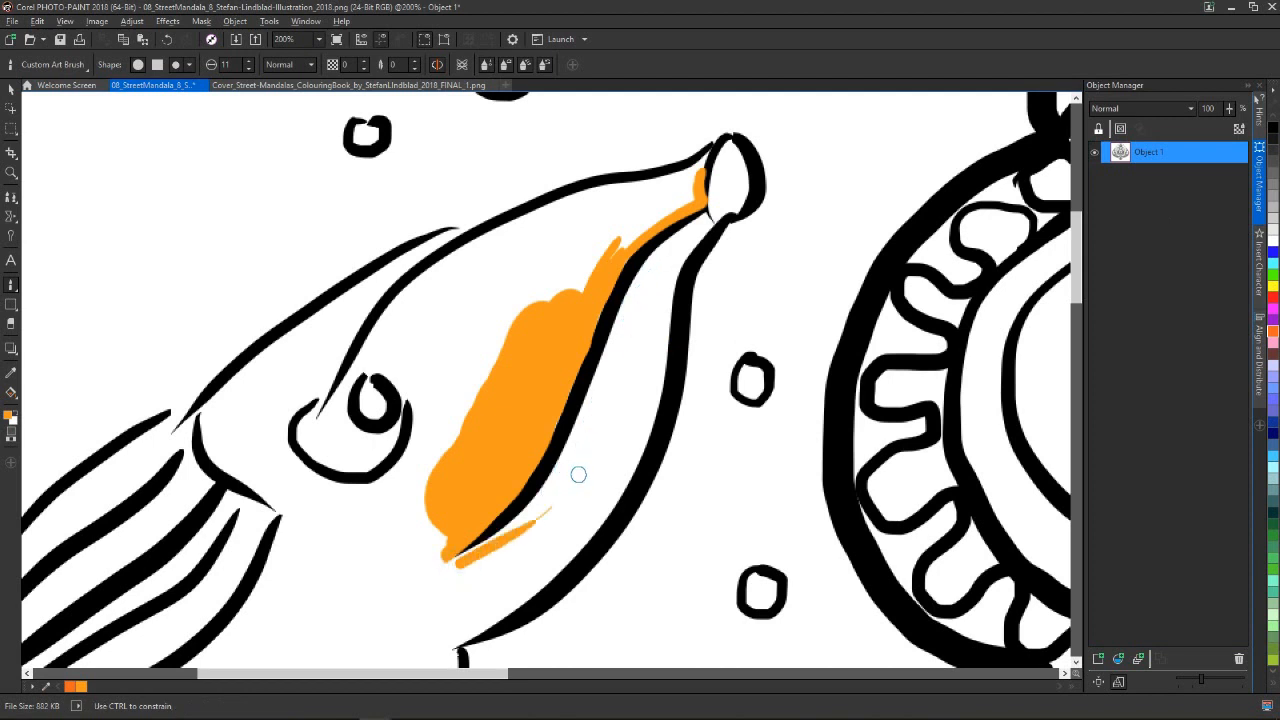
left_click_drag(597, 420, 556, 492)
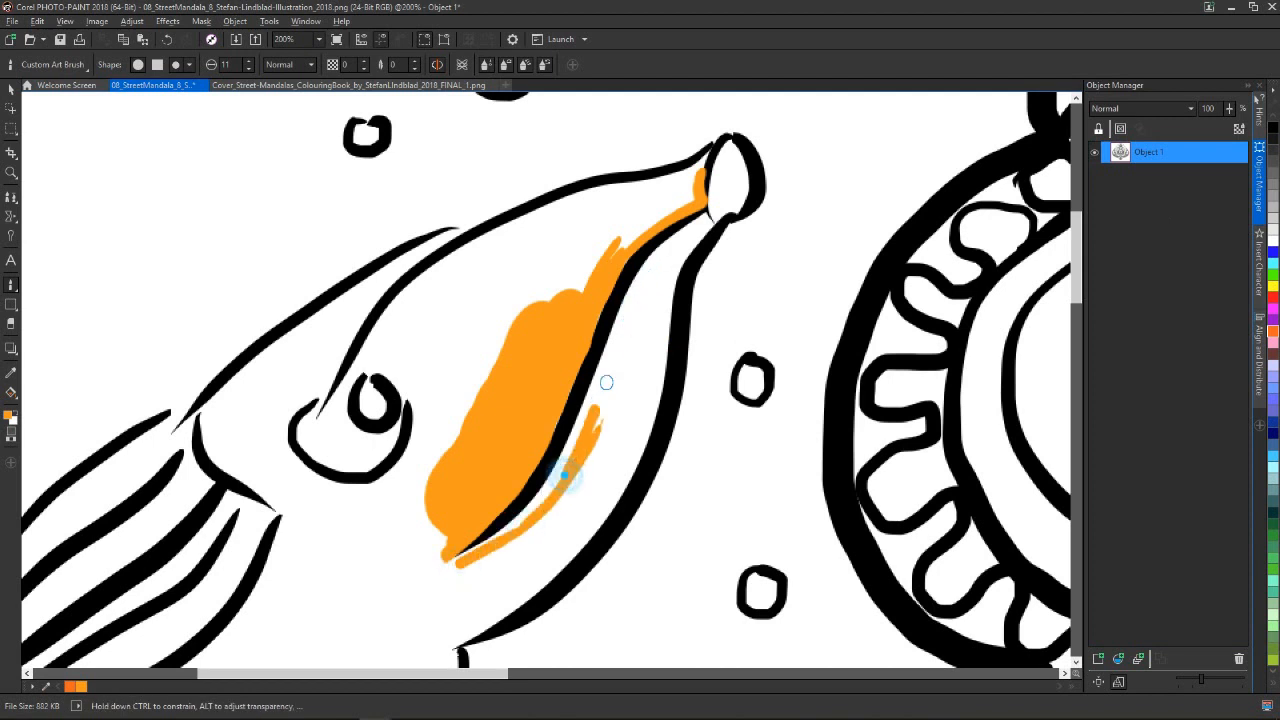
left_click_drag(606, 382, 670, 252)
left_click_drag(623, 294, 712, 218)
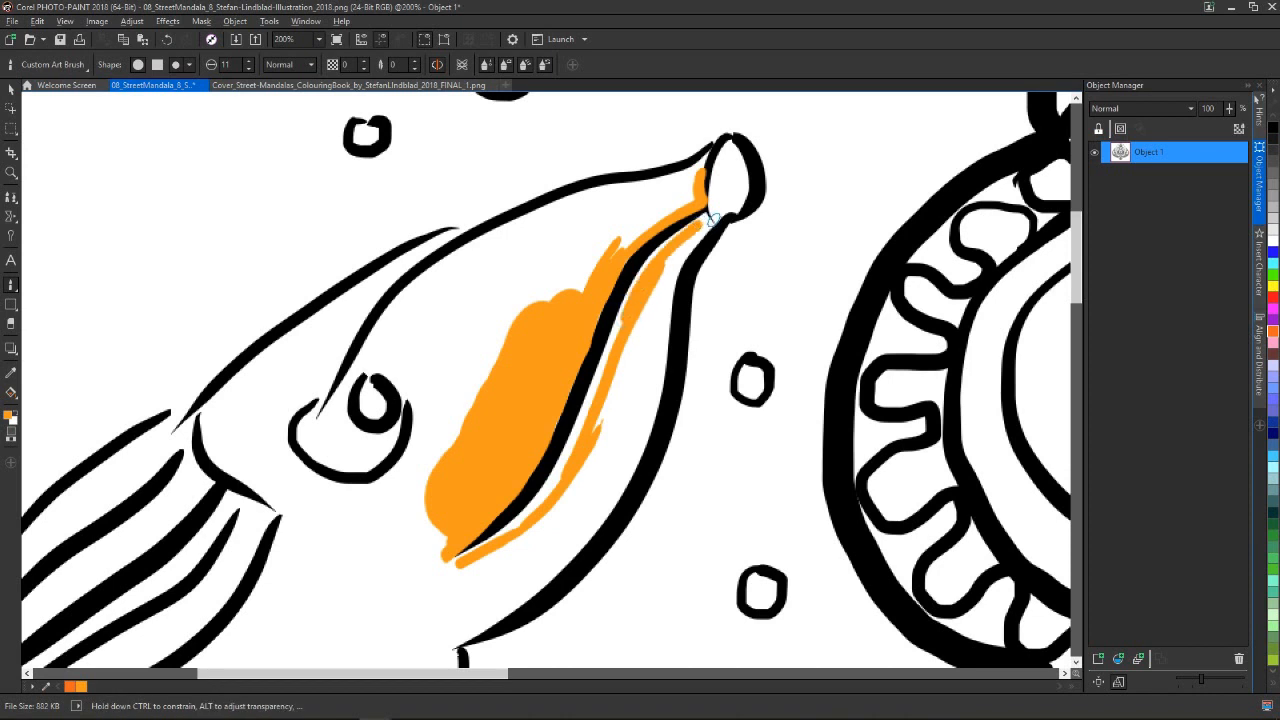
mouse_move(605, 352)
left_mouse_down()
mouse_move(578, 442)
mouse_move(543, 484)
left_mouse_up()
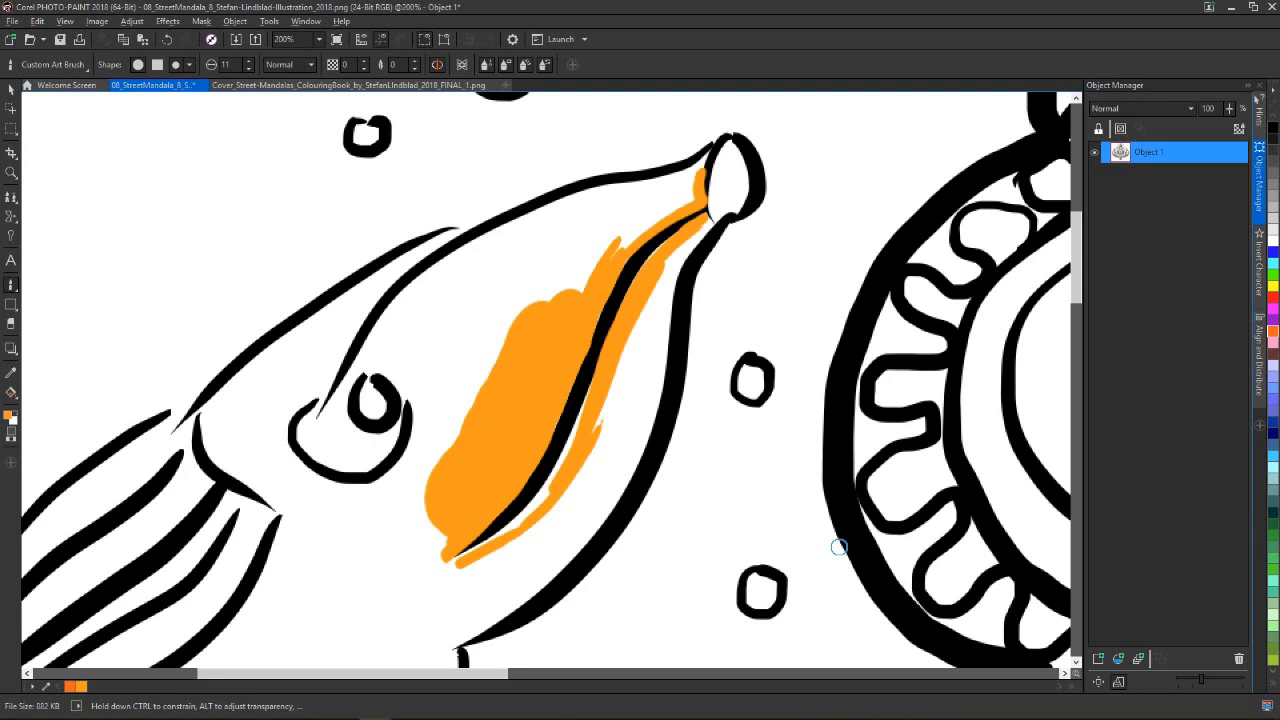
Undo all the orange brush strokes on the left fish's head
key("ctrl+z")
key("ctrl+z")
key("ctrl+z")
key("ctrl+z")
key("ctrl+z")
key("ctrl+z")
key("ctrl+z")
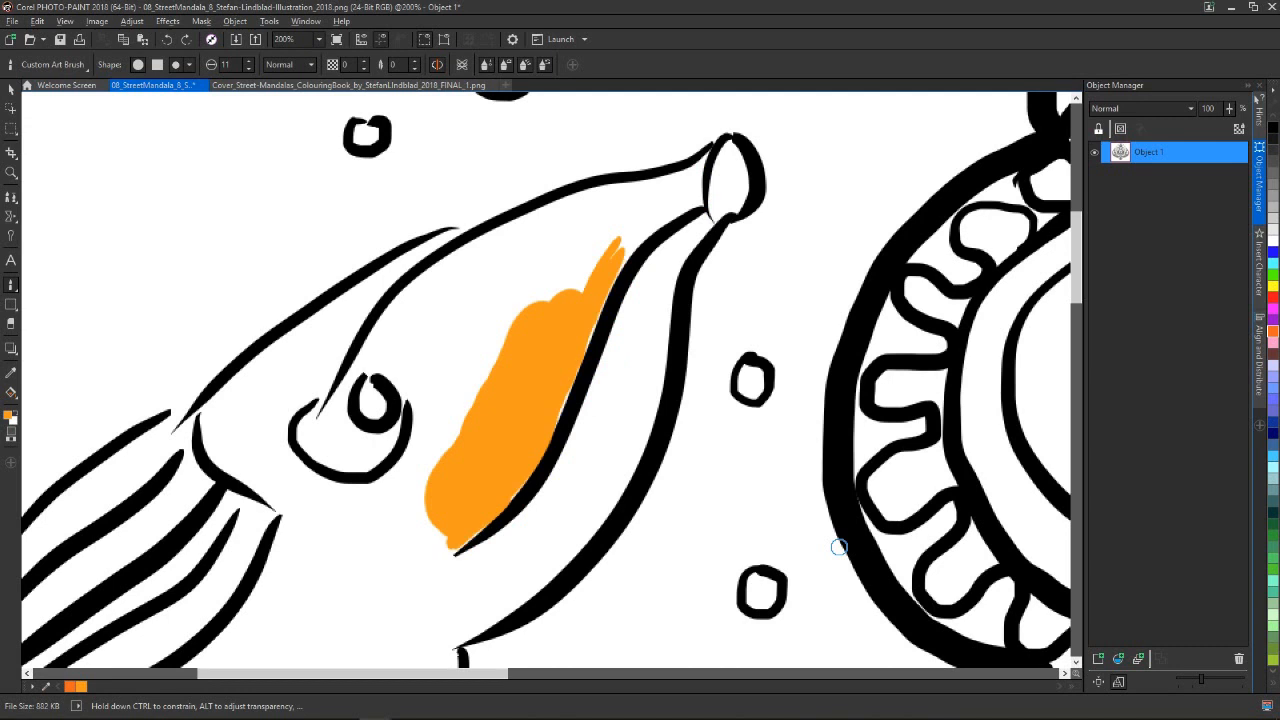
key("ctrl+z")
key("ctrl+z")
key("ctrl+z")
key("ctrl+z")
key("ctrl+z")
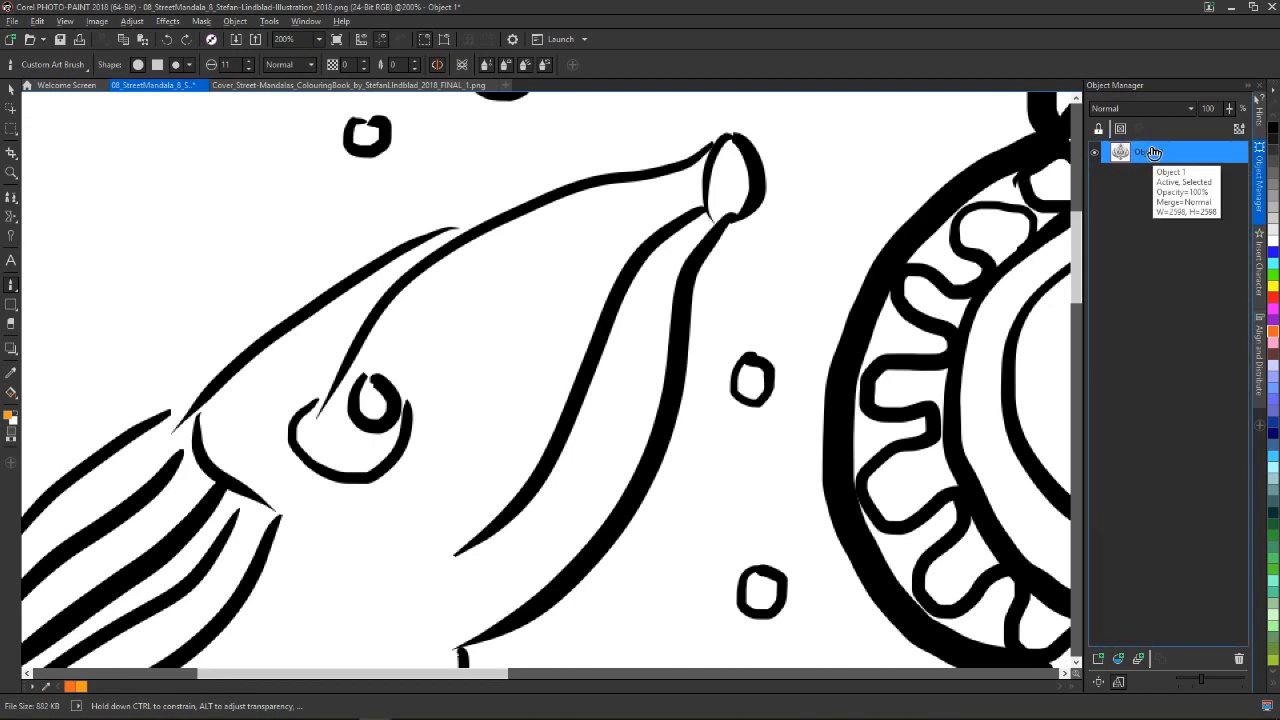
Duplicate Object 1 and paint a short orange stroke on the copy, below the left fish's mouth line near the snout
right_click(1152, 151)
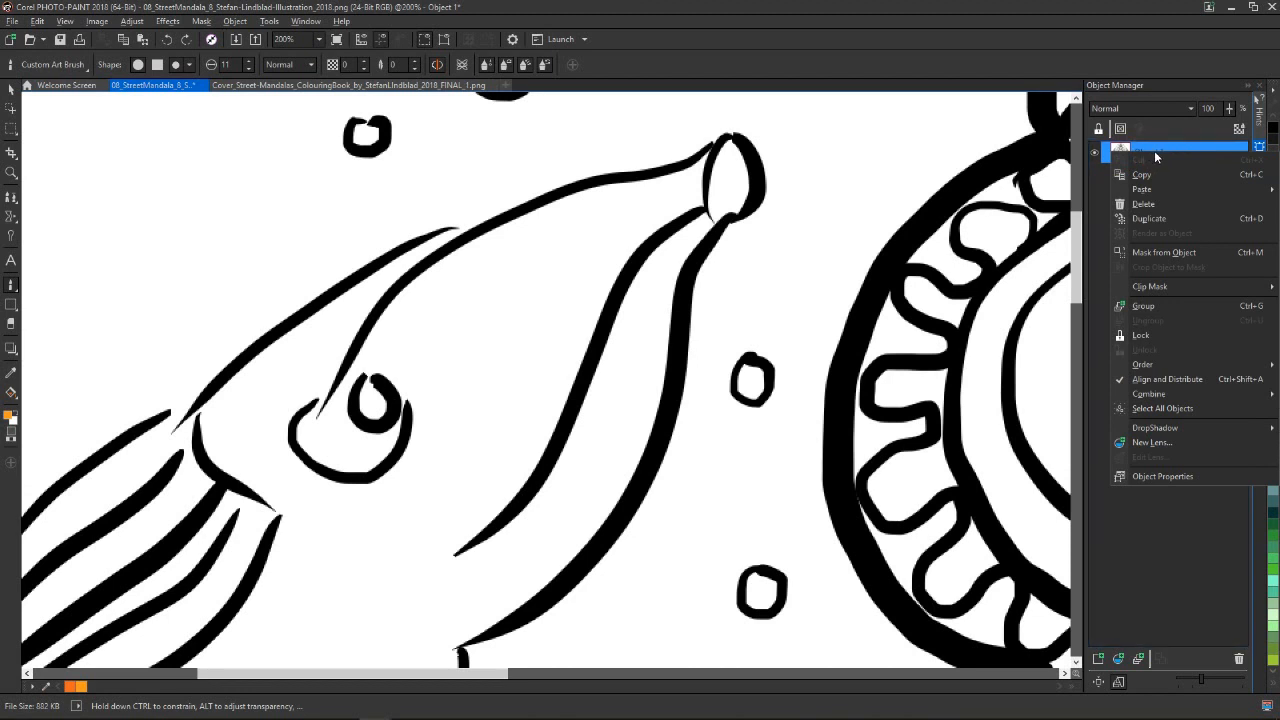
left_click(1166, 219)
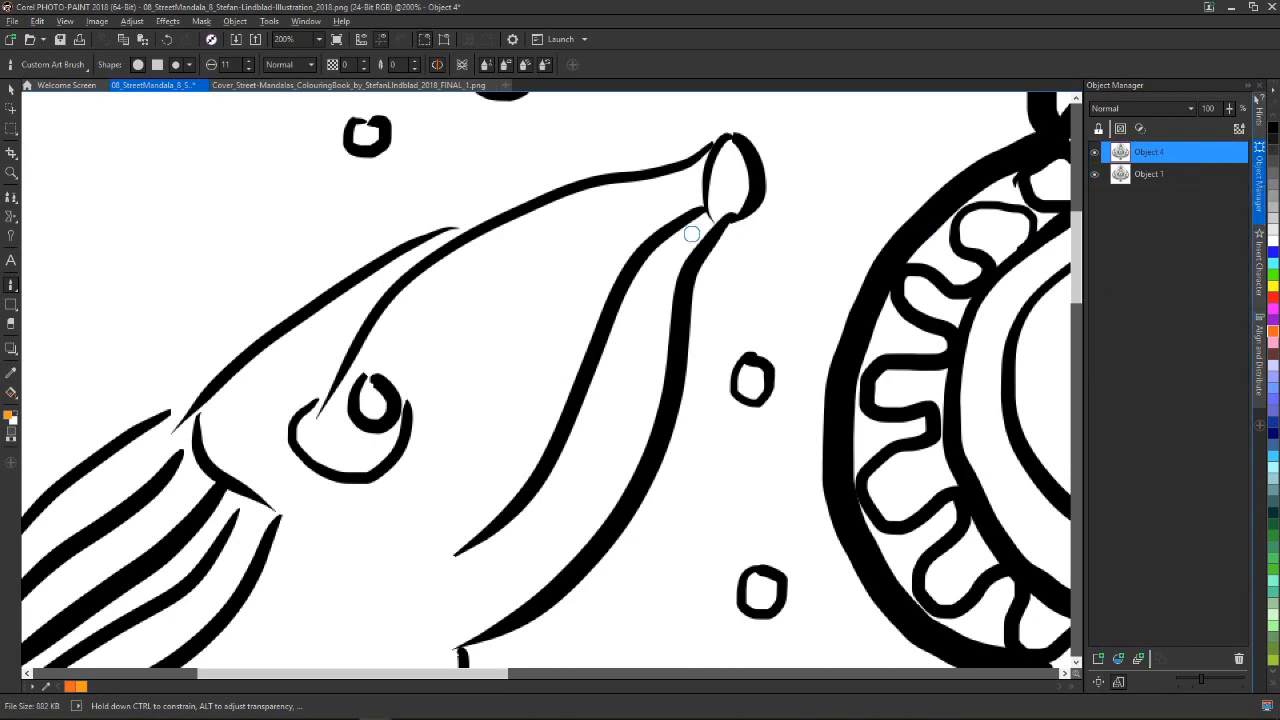
mouse_move(678, 240)
left_mouse_down()
mouse_move(690, 230)
mouse_move(606, 350)
left_mouse_up()
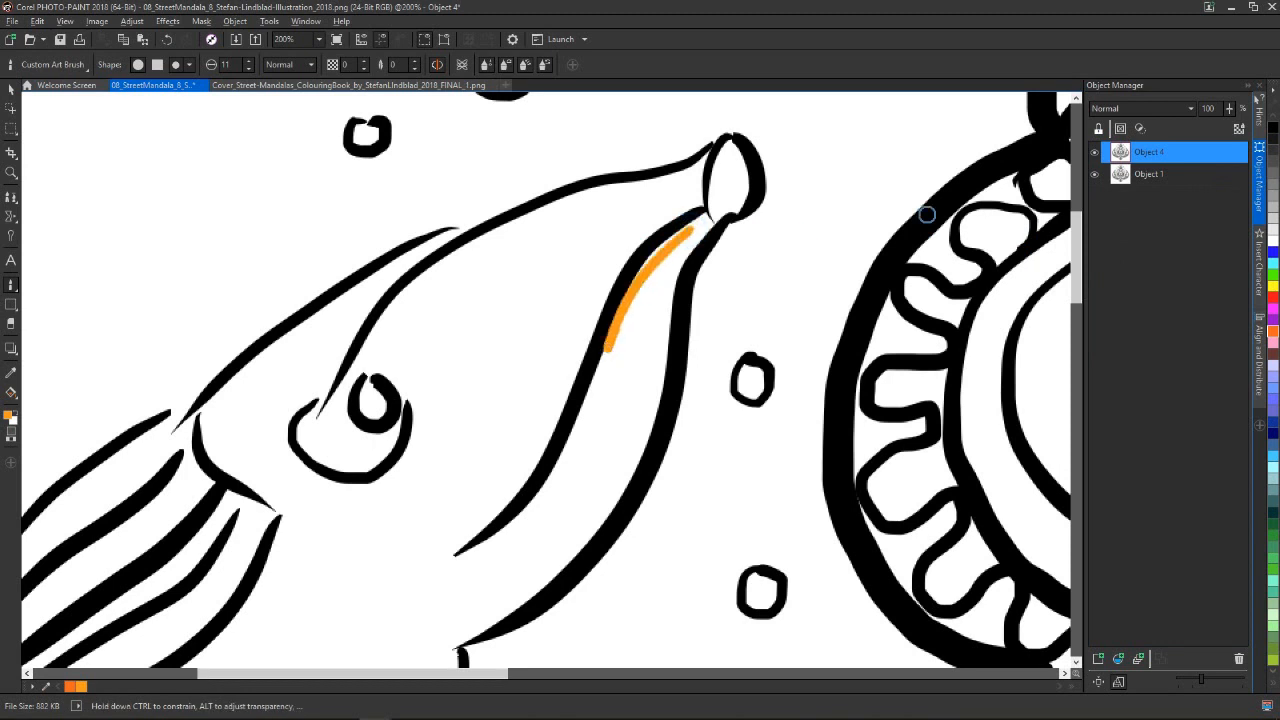
Hide the painted duplicate and make the original Object 1 the active object
left_click(1096, 153)
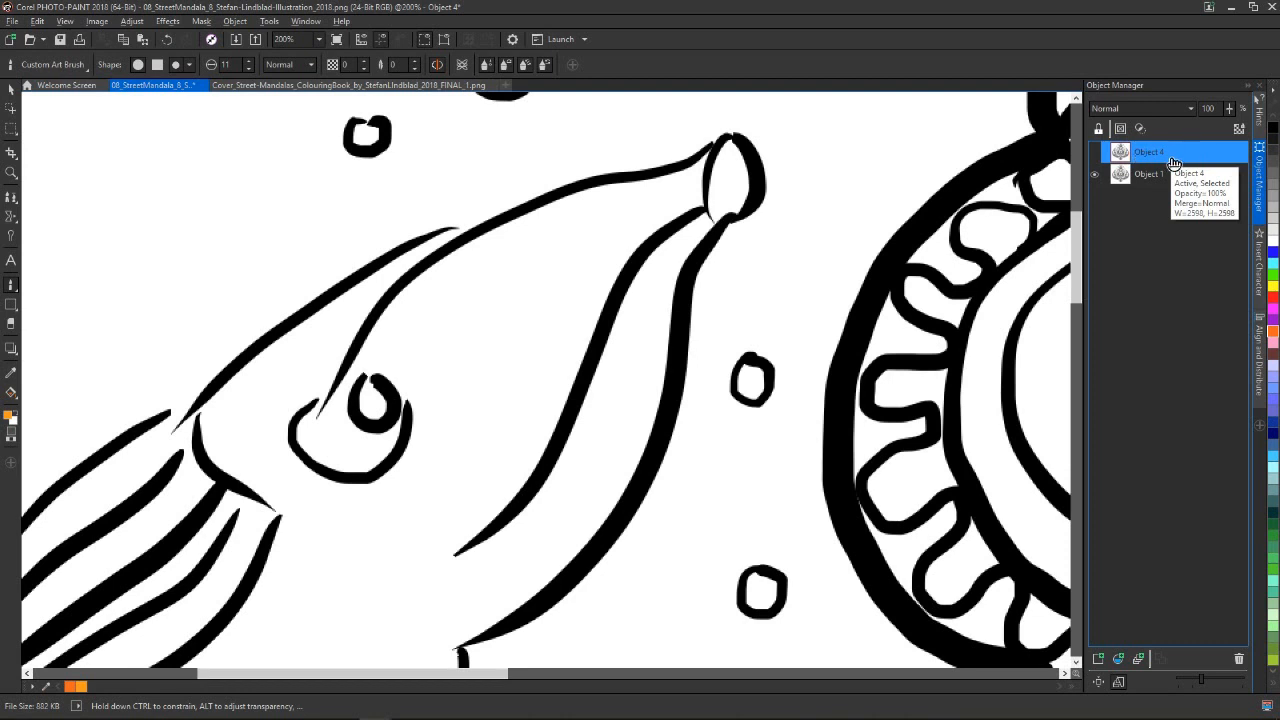
left_click(1150, 180)
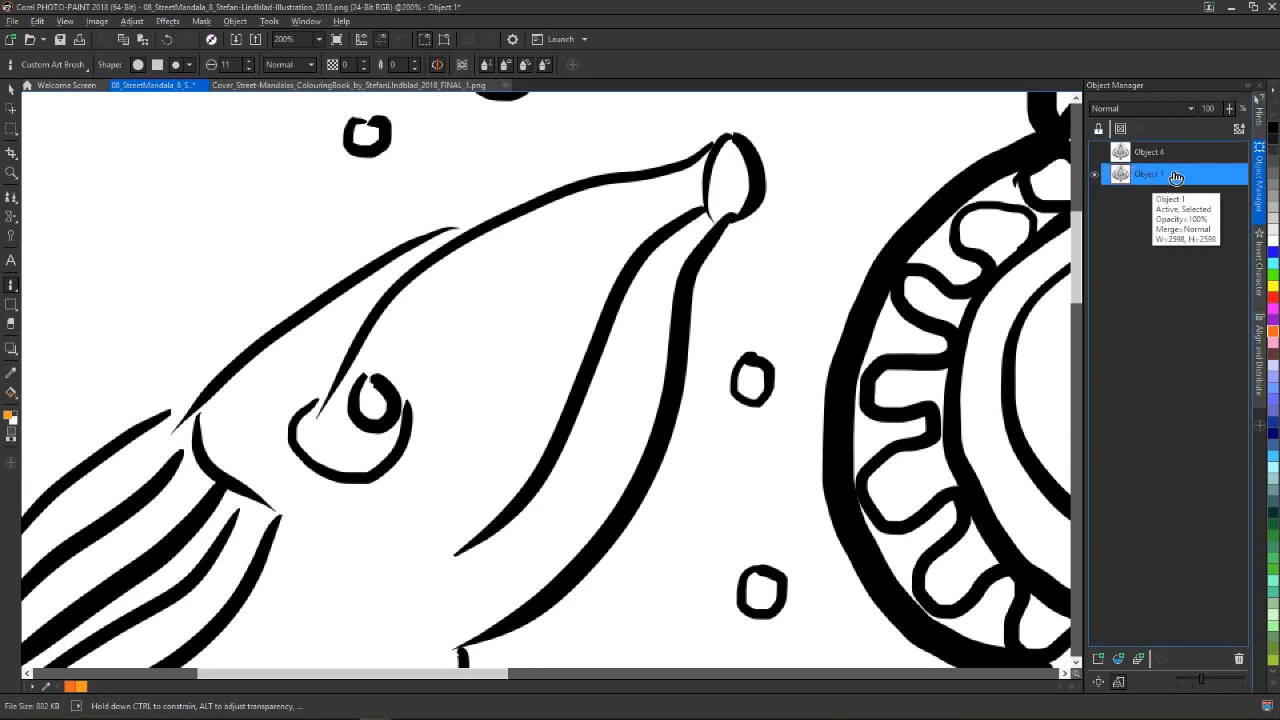
Show Object 4 again and paint a short orange stroke on the active Object 1, below the left fish's mouth line near the snout
left_click(1094, 152)
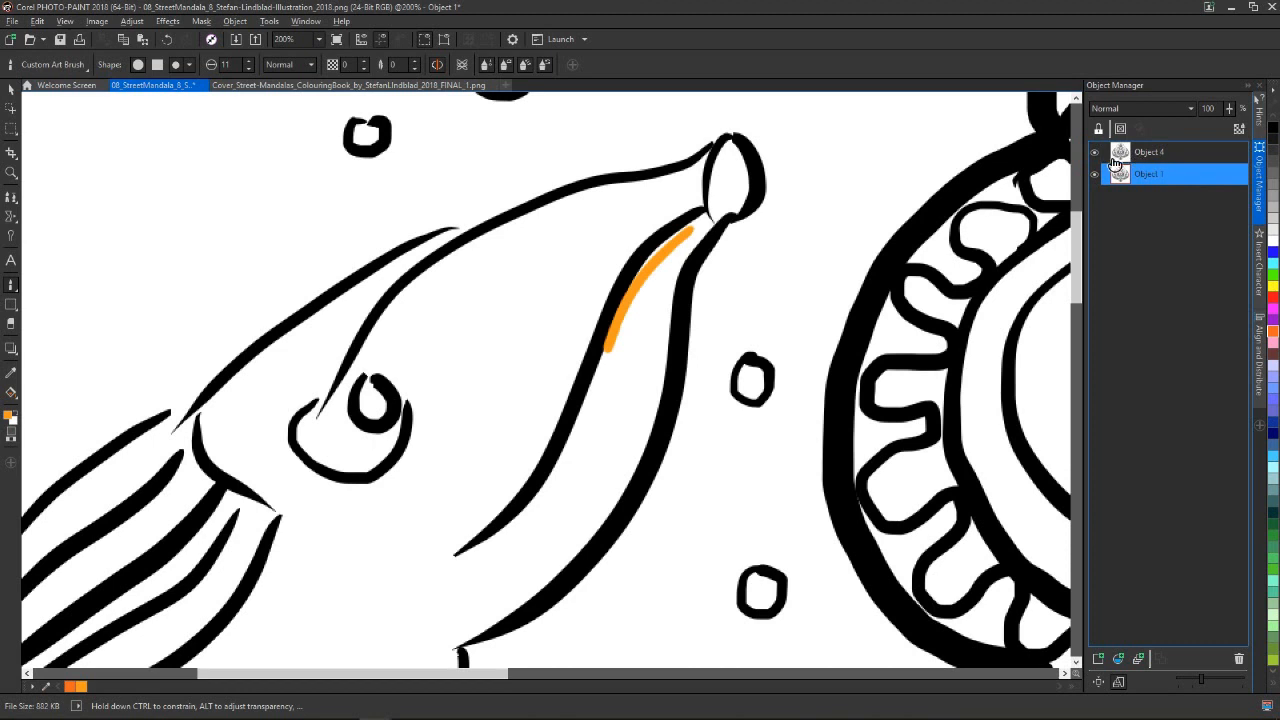
left_click_drag(710, 220, 634, 280)
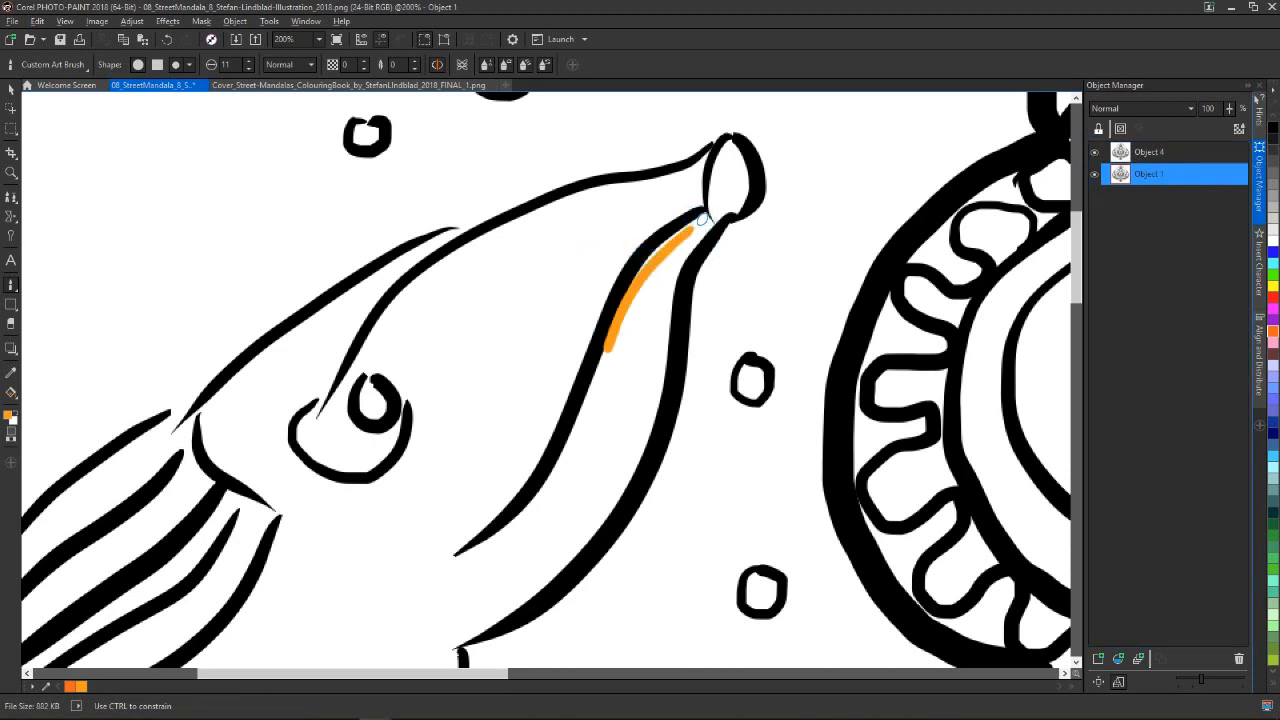
Activate Object 4 and paint orange strokes beside the mouth line and the jaw line near the left fish's snout
left_click(1148, 152)
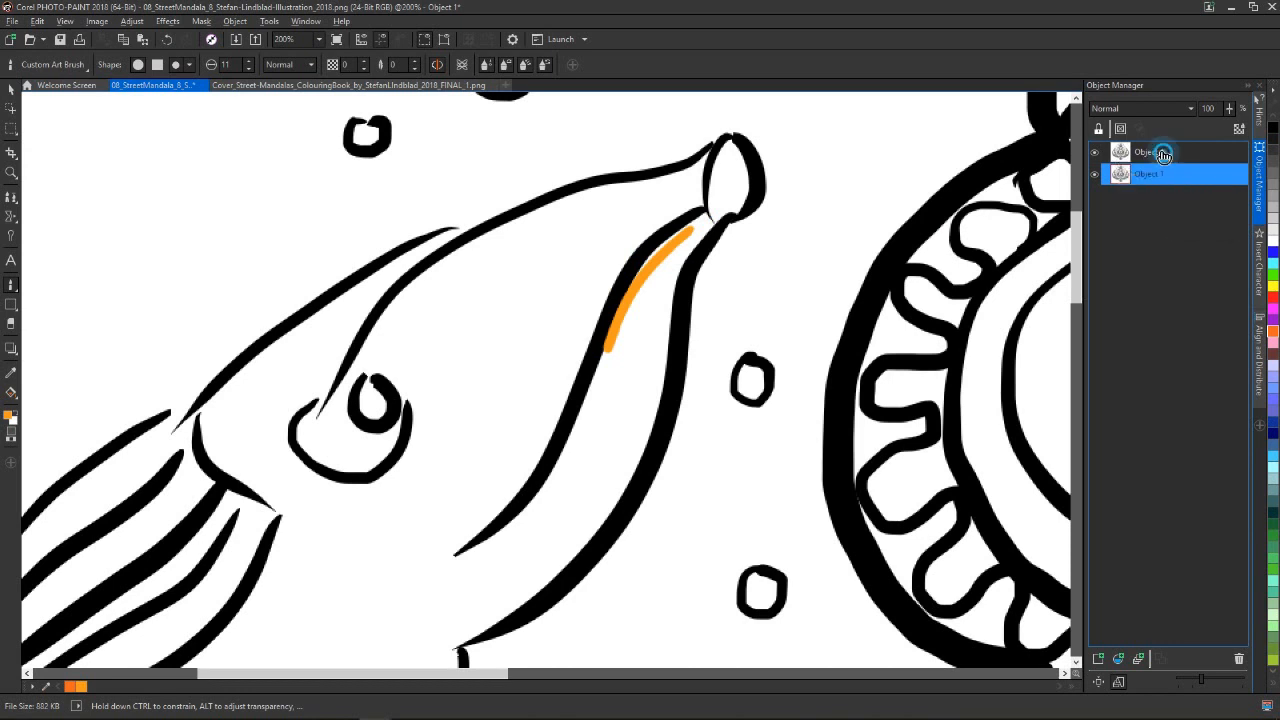
mouse_move(660, 255)
left_mouse_down()
mouse_move(641, 271)
mouse_move(686, 231)
left_mouse_up()
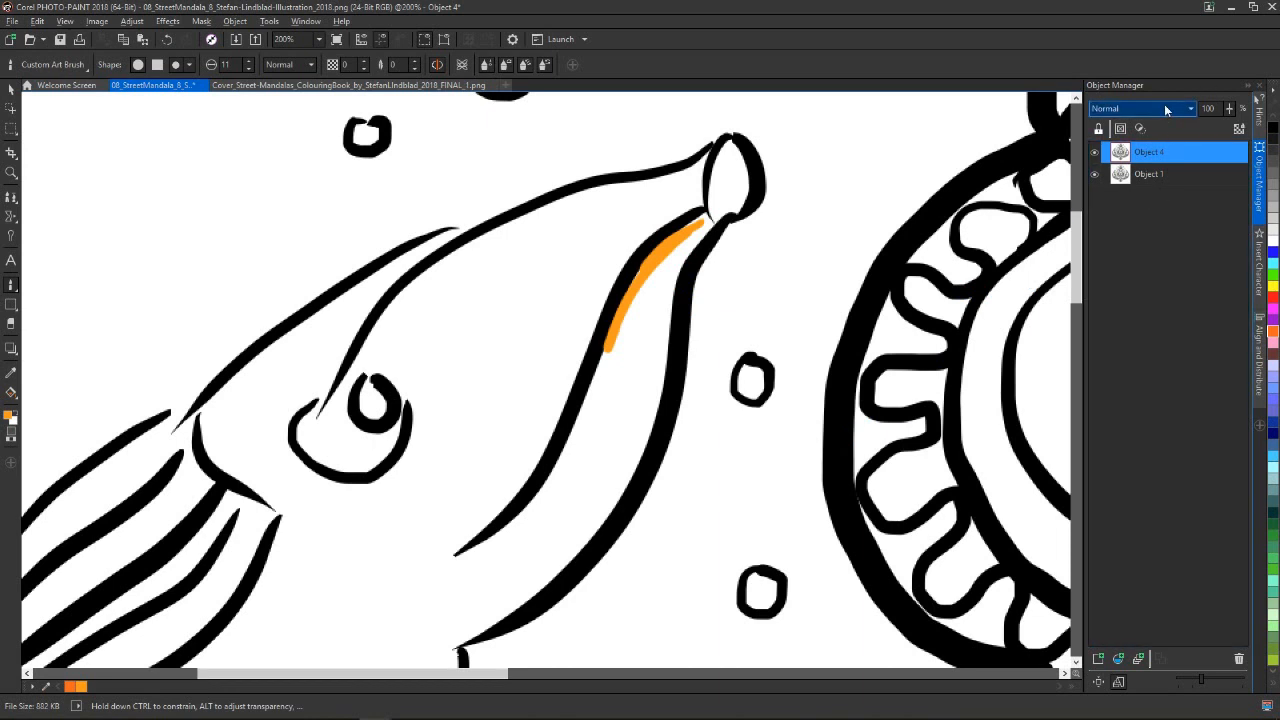
mouse_move(642, 270)
left_mouse_down()
mouse_move(707, 222)
mouse_move(669, 293)
mouse_move(654, 372)
left_mouse_up()
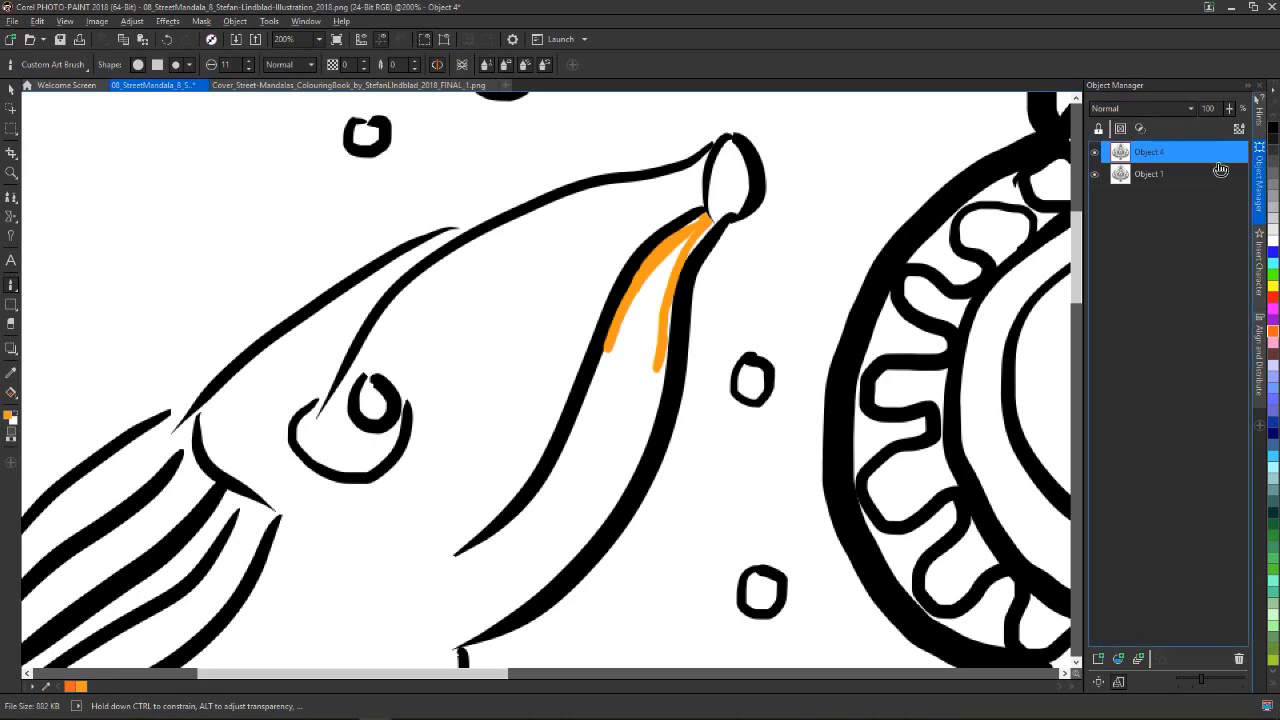
Set the merge mode of Object 4 to If Darker
left_click(1160, 109)
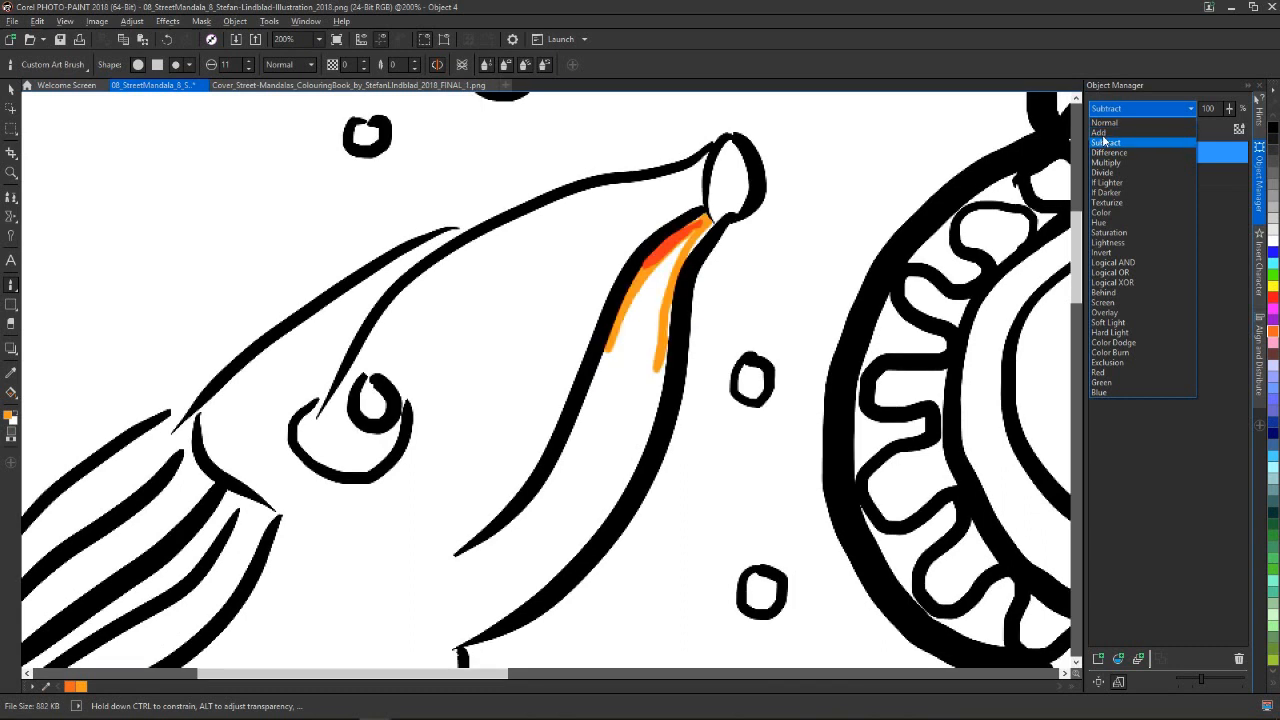
key("Down")
key("Down")
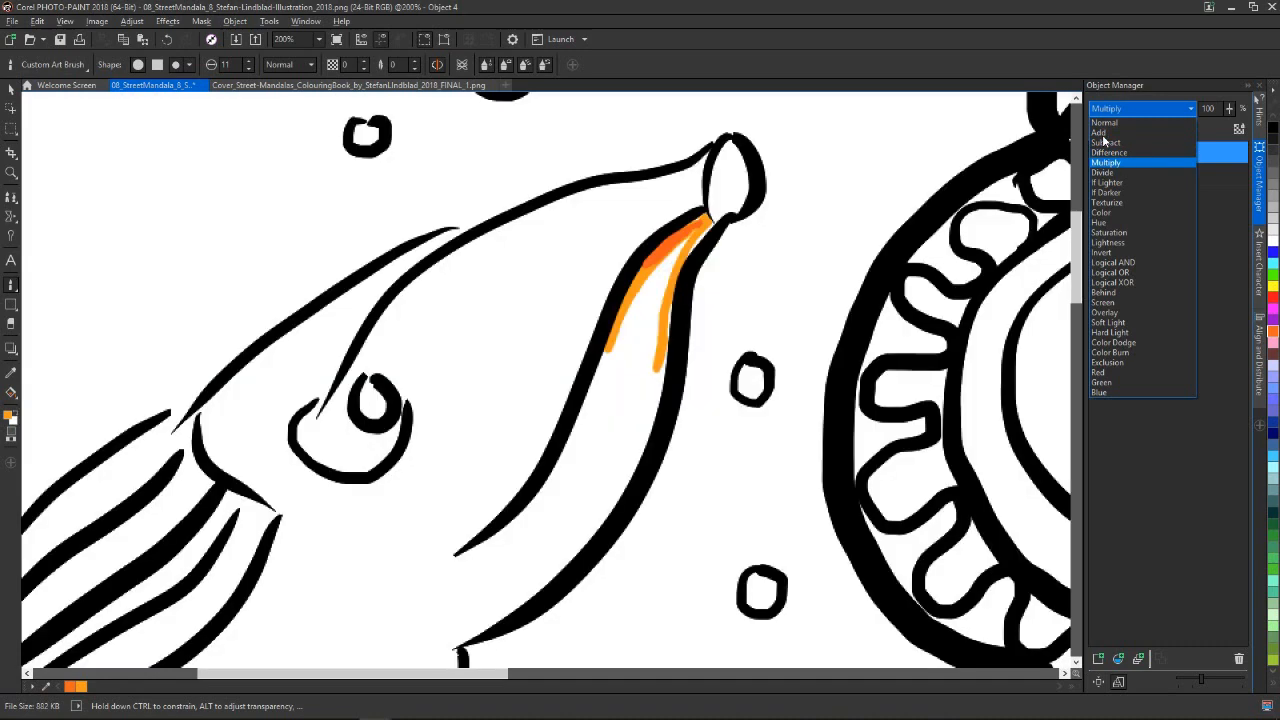
key("Down")
key("Down")
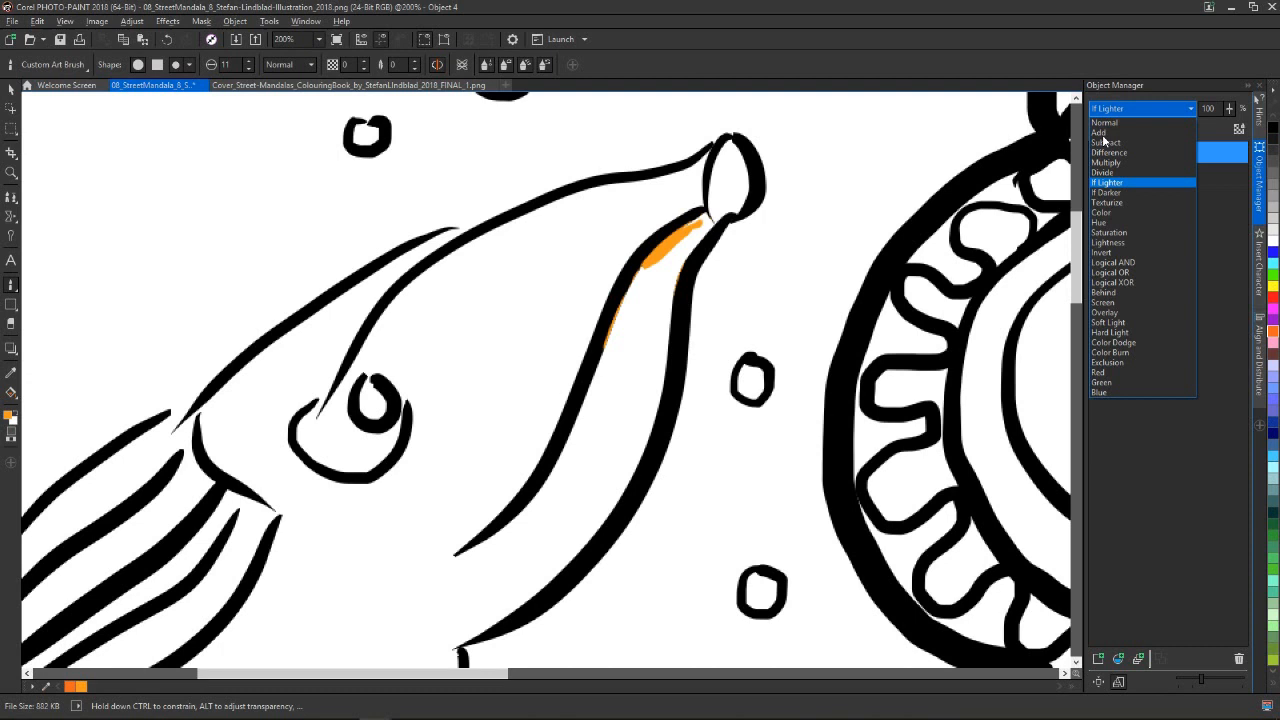
key("Down")
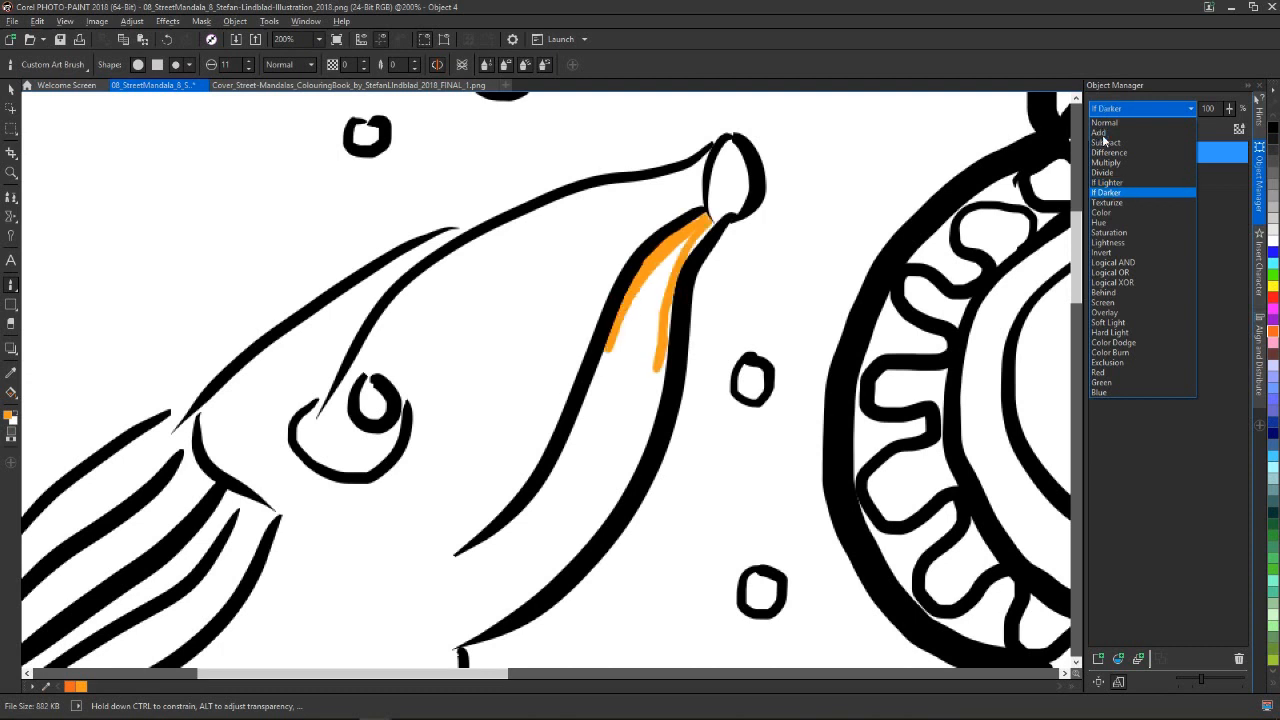
key("Return")
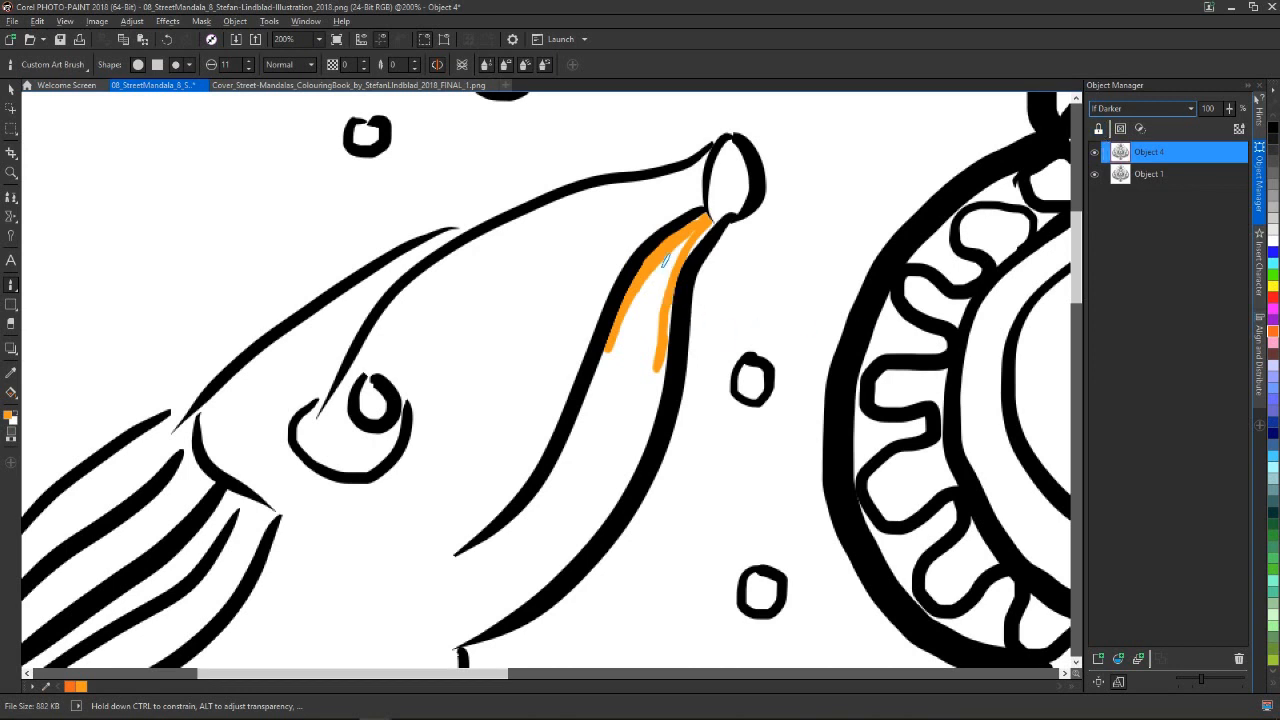
Paint orange along both edges and into the middle of the left fish's lower jaw on Object 4
mouse_move(660, 260)
left_mouse_down()
mouse_move(560, 460)
mouse_move(455, 560)
left_mouse_up()
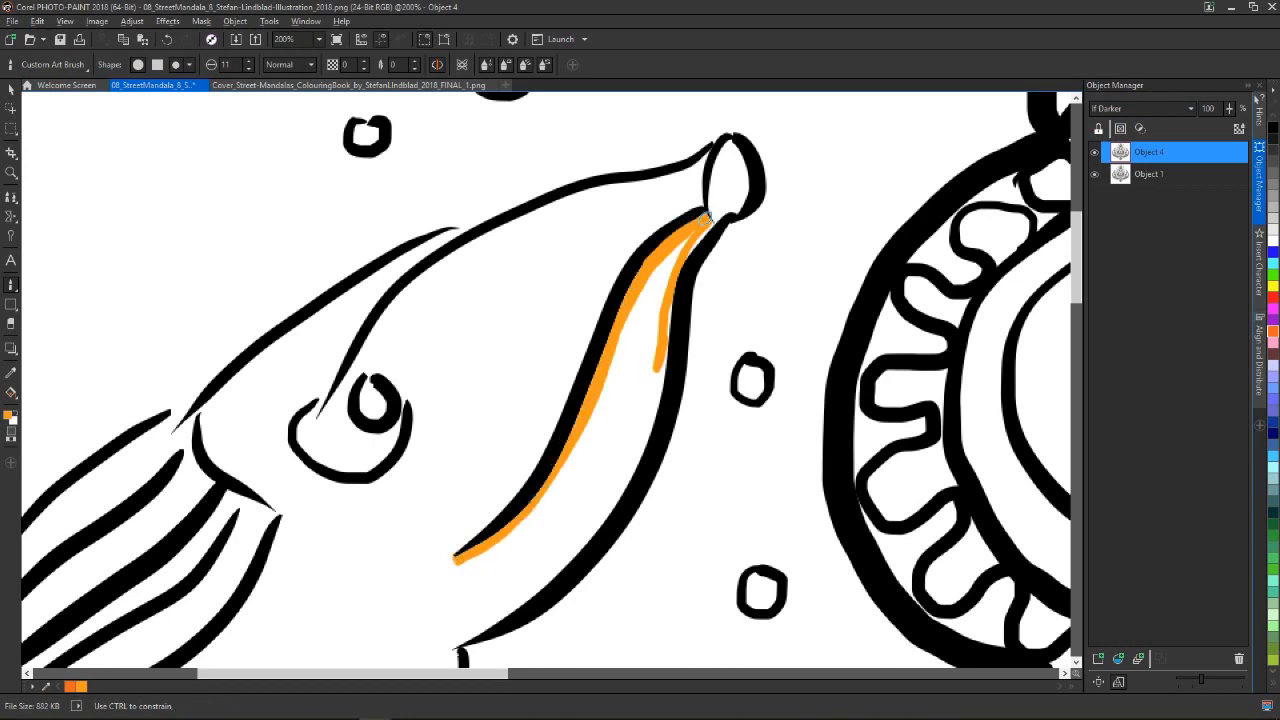
mouse_move(713, 226)
left_mouse_down()
mouse_move(614, 508)
mouse_move(542, 583)
mouse_move(453, 640)
mouse_move(514, 598)
mouse_move(585, 518)
mouse_move(639, 416)
mouse_move(697, 216)
left_mouse_up()
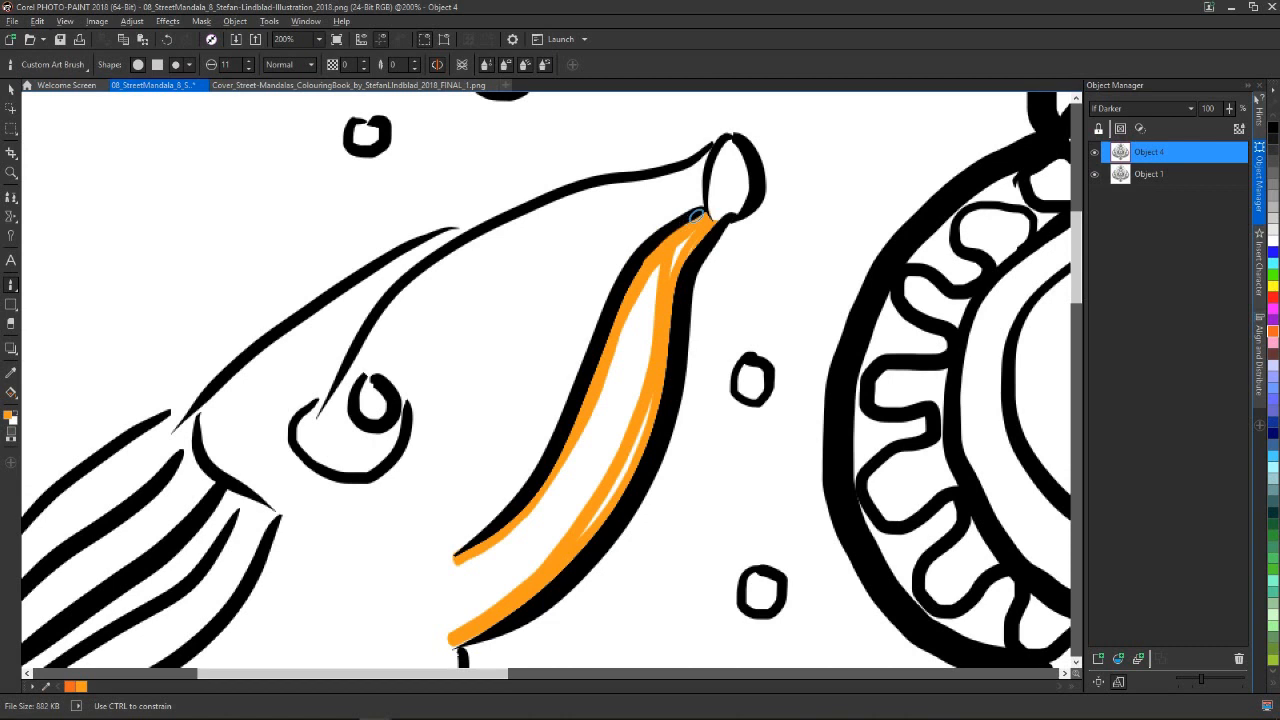
mouse_move(665, 270)
left_mouse_down()
mouse_move(622, 480)
mouse_move(592, 518)
mouse_move(680, 240)
left_mouse_up()
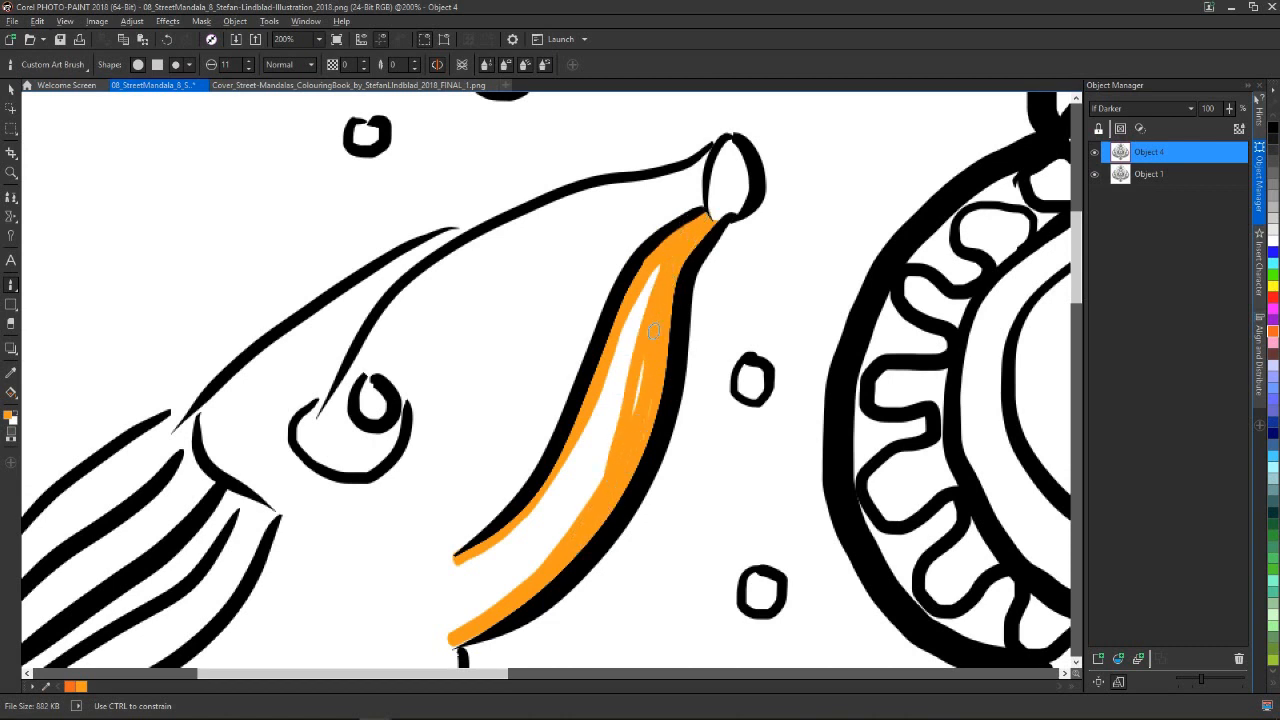
mouse_move(635, 372)
left_mouse_down()
mouse_move(650, 283)
mouse_move(601, 481)
mouse_move(541, 560)
mouse_move(558, 402)
left_mouse_up()
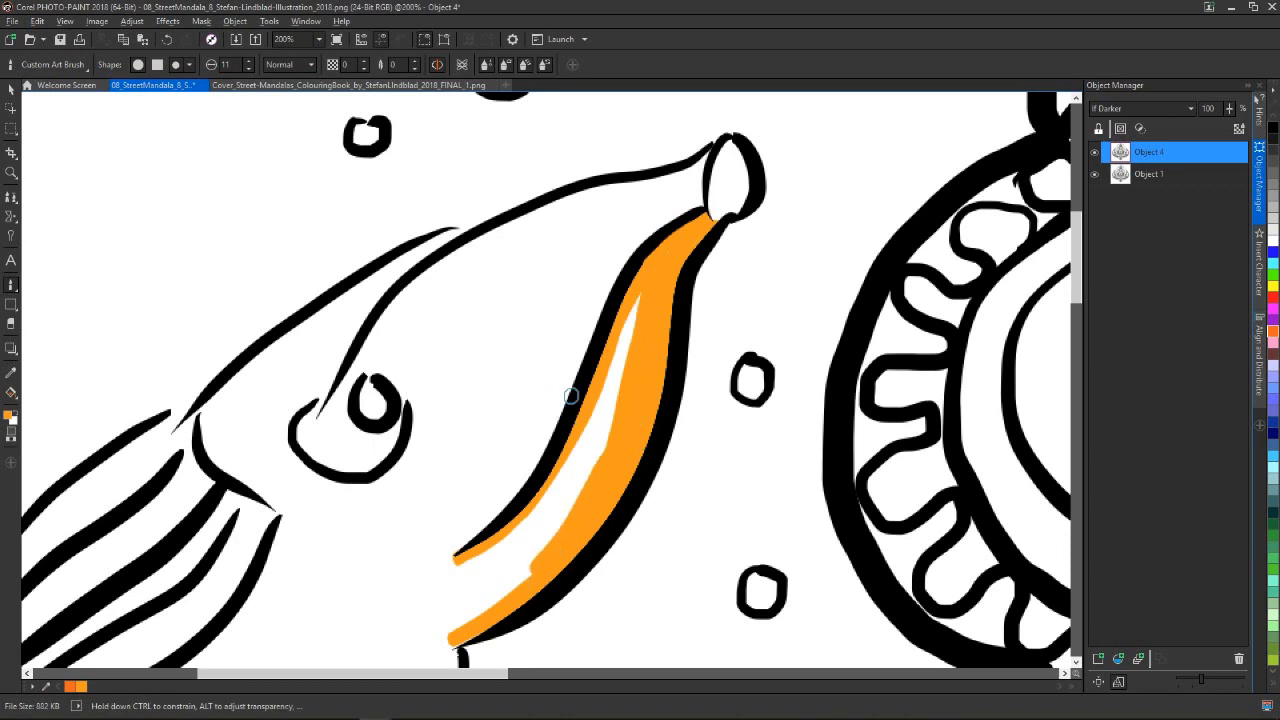
Enlarge the brush to 47 and paint the left fish's head, snout and throat orange on Object 4
mouse_move(586, 464)
left_mouse_down("shift")
mouse_move(643, 266)
mouse_move(565, 470)
mouse_move(563, 418)
mouse_move(485, 300)
mouse_move(395, 310)
mouse_move(460, 262)
mouse_move(740, 172)
mouse_move(724, 196)
mouse_move(700, 195)
mouse_move(525, 285)
mouse_move(624, 268)
mouse_move(408, 557)
mouse_move(371, 523)
mouse_move(360, 490)
left_mouse_up("shift")
mouse_move(214, 420)
left_mouse_down()
mouse_move(271, 363)
mouse_move(490, 225)
mouse_move(259, 435)
mouse_move(320, 400)
mouse_move(440, 385)
mouse_move(300, 520)
mouse_move(255, 450)
mouse_move(325, 425)
left_mouse_up()
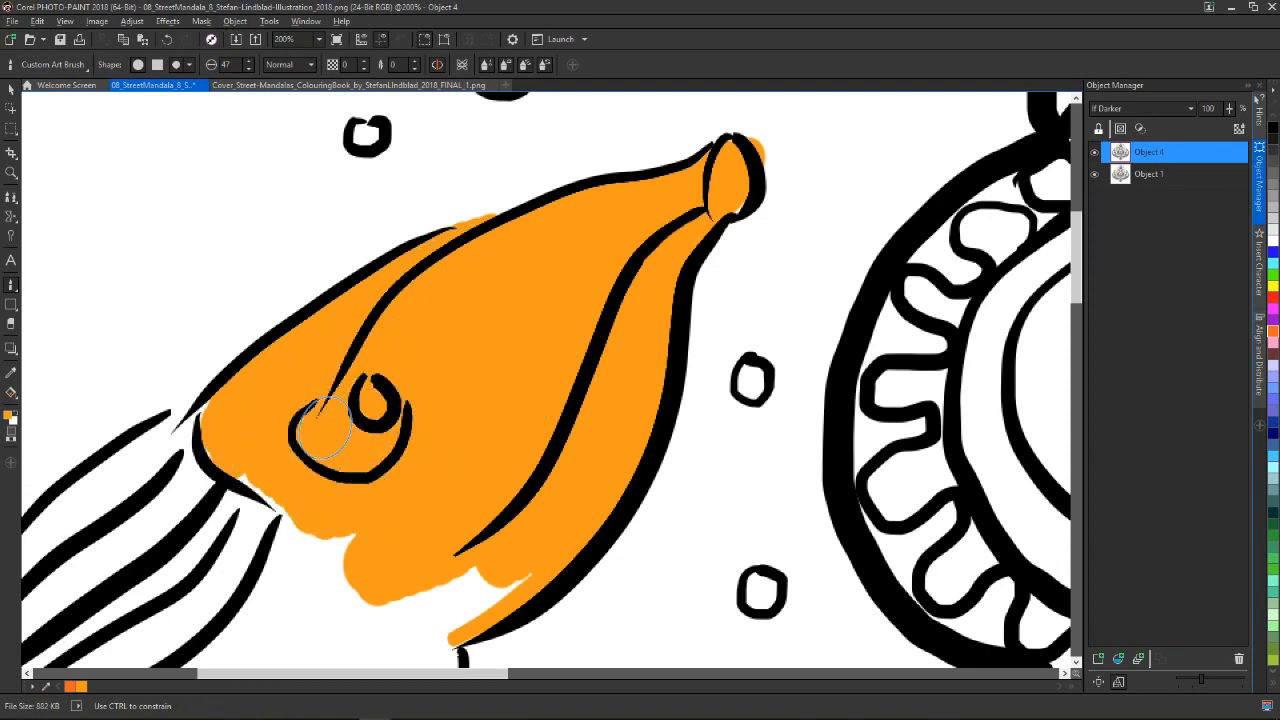
left_click_drag(1077, 262, 1077, 321)
mouse_move(443, 250)
left_mouse_down()
mouse_move(250, 330)
mouse_move(380, 333)
mouse_move(323, 351)
mouse_move(428, 286)
mouse_move(455, 300)
left_mouse_up()
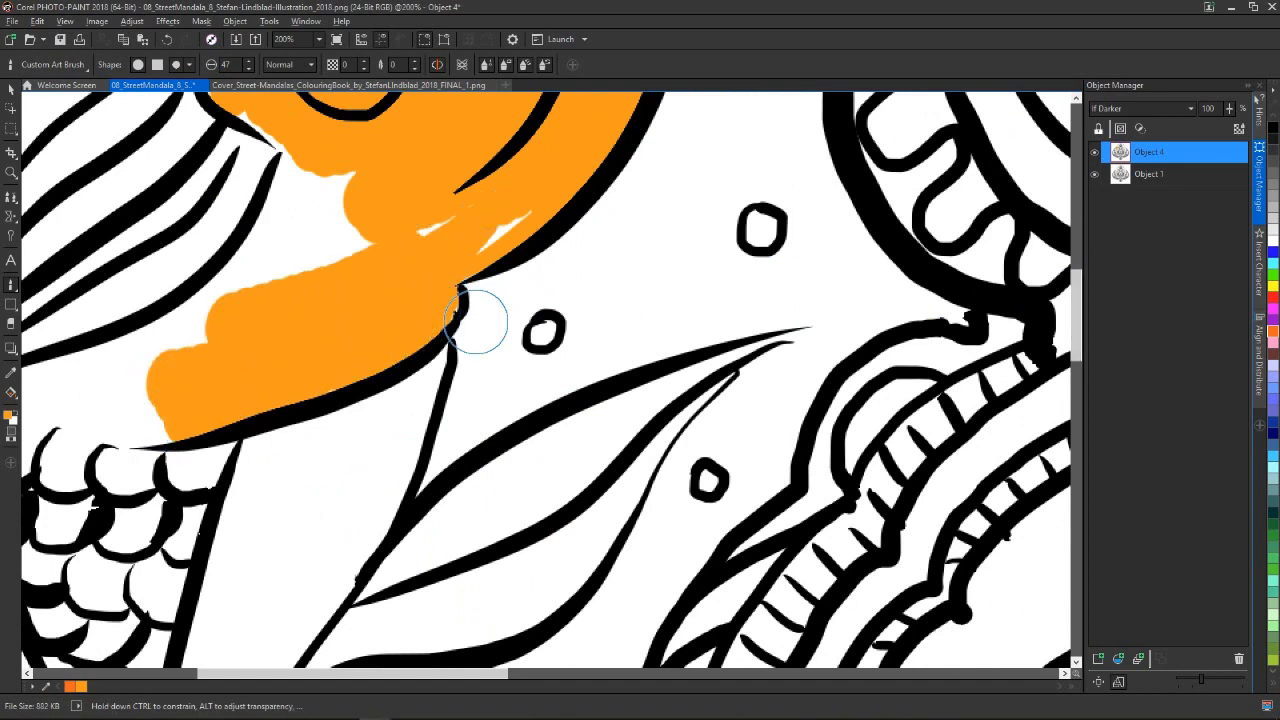
scroll(580, 246, "down", 2)
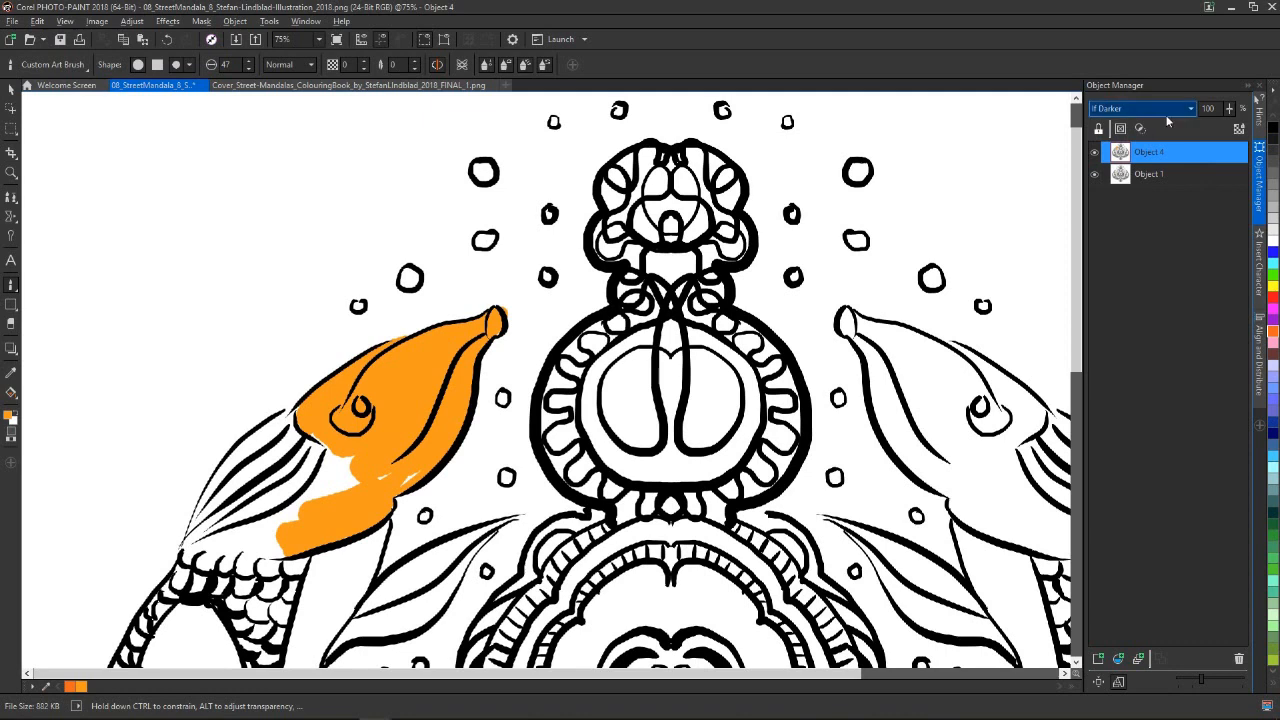
Choose a pale lavender and paint over the left fish's mouth line and past the outline beside the snout
left_click(1274, 367)
mouse_move(437, 416)
left_mouse_down()
mouse_move(400, 458)
mouse_move(450, 354)
mouse_move(436, 408)
mouse_move(467, 346)
mouse_move(437, 410)
mouse_move(472, 347)
mouse_move(422, 442)
mouse_move(383, 474)
mouse_move(438, 441)
mouse_move(372, 488)
mouse_move(431, 415)
mouse_move(427, 485)
mouse_move(401, 480)
mouse_move(513, 358)
left_mouse_up()
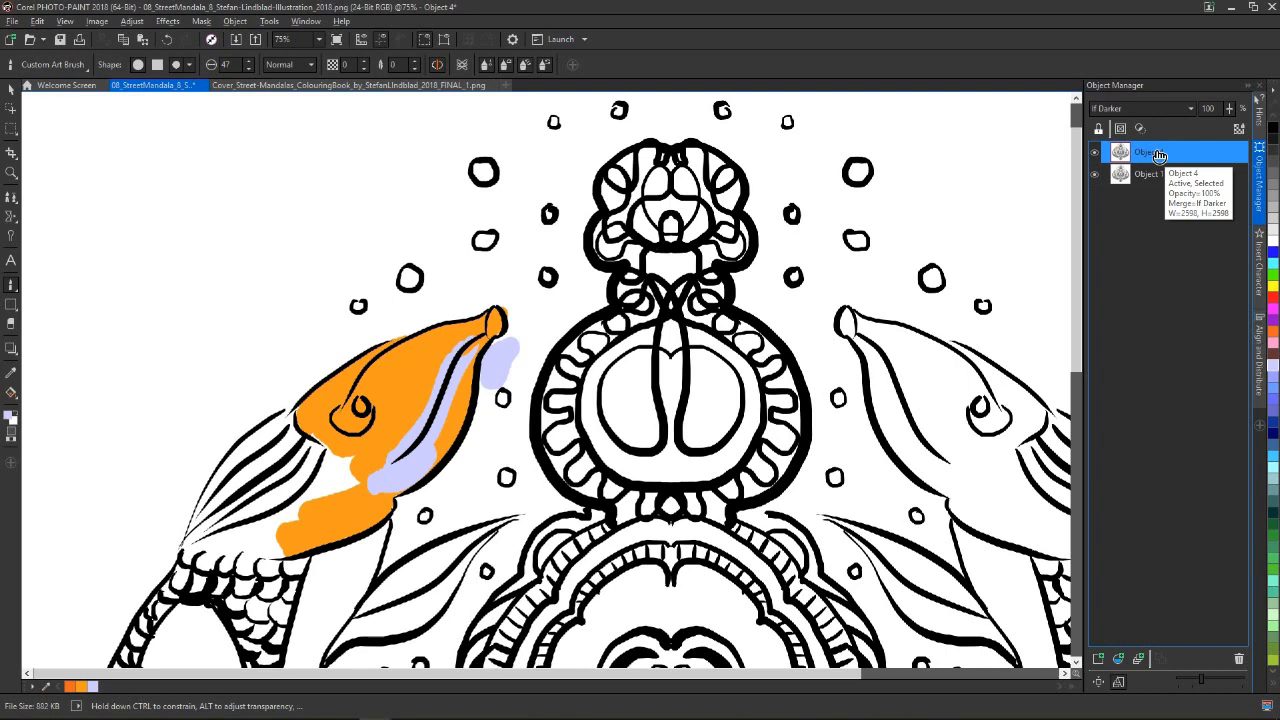
Delete the painted duplicate, Object 4
left_click(1122, 108)
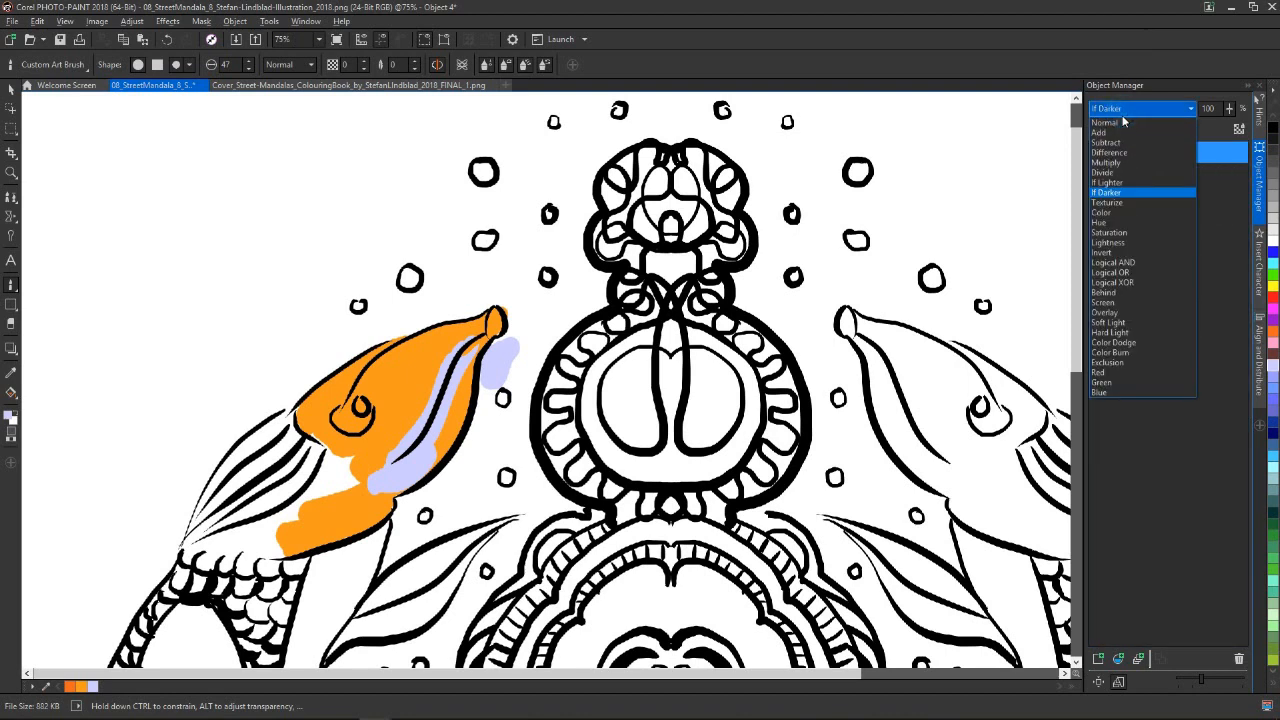
left_click(1114, 86)
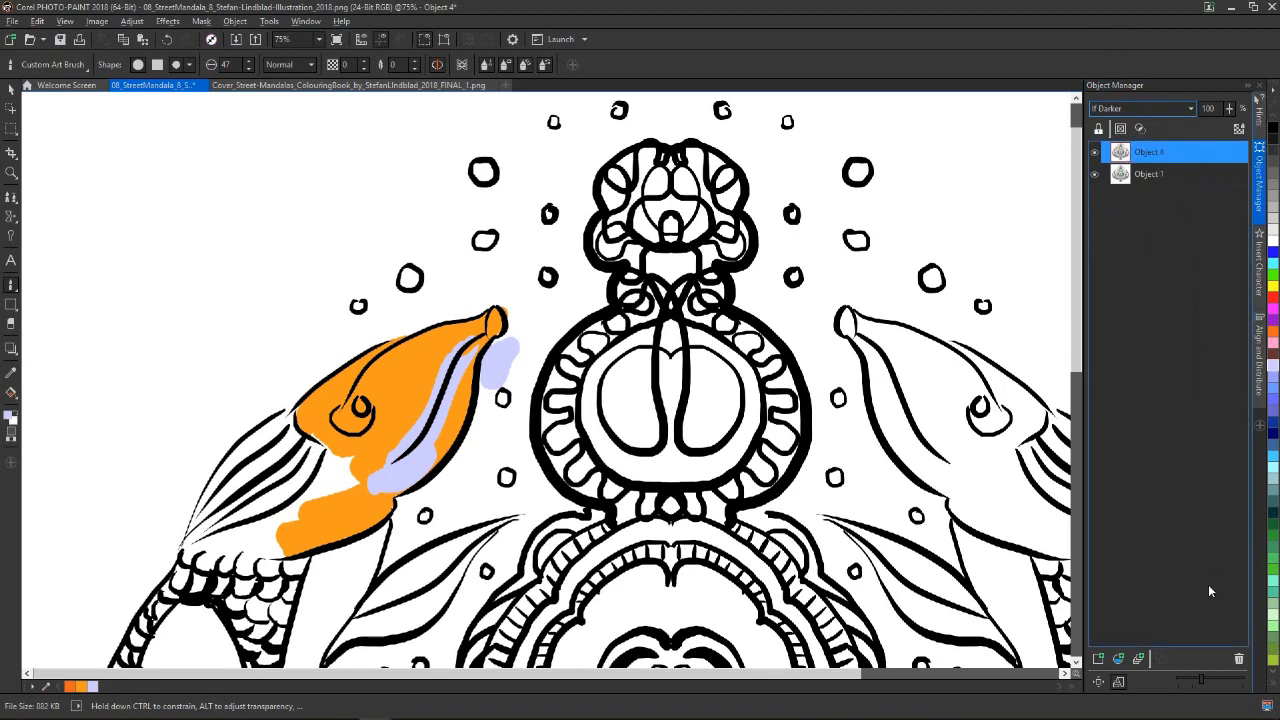
left_click(1238, 658)
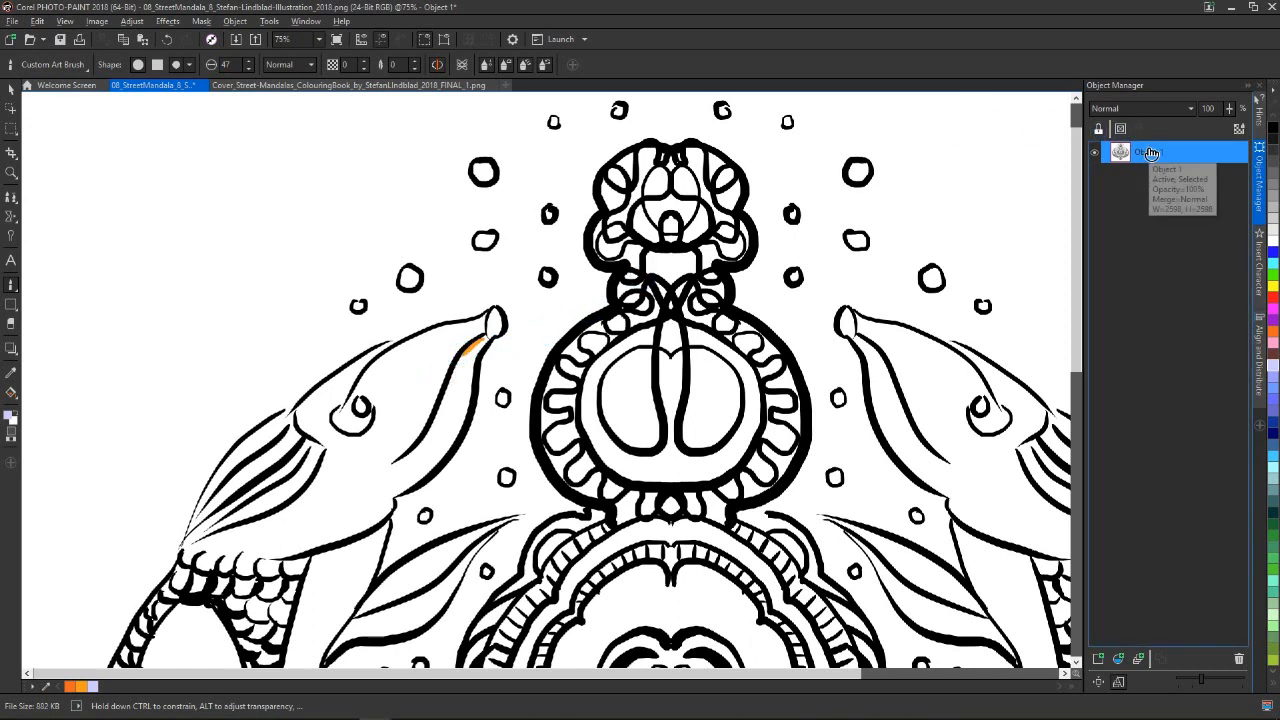
Delete the restored Object 4 and make the white areas of Object 1 transparent with the Color Transparency tool
left_click(8, 351)
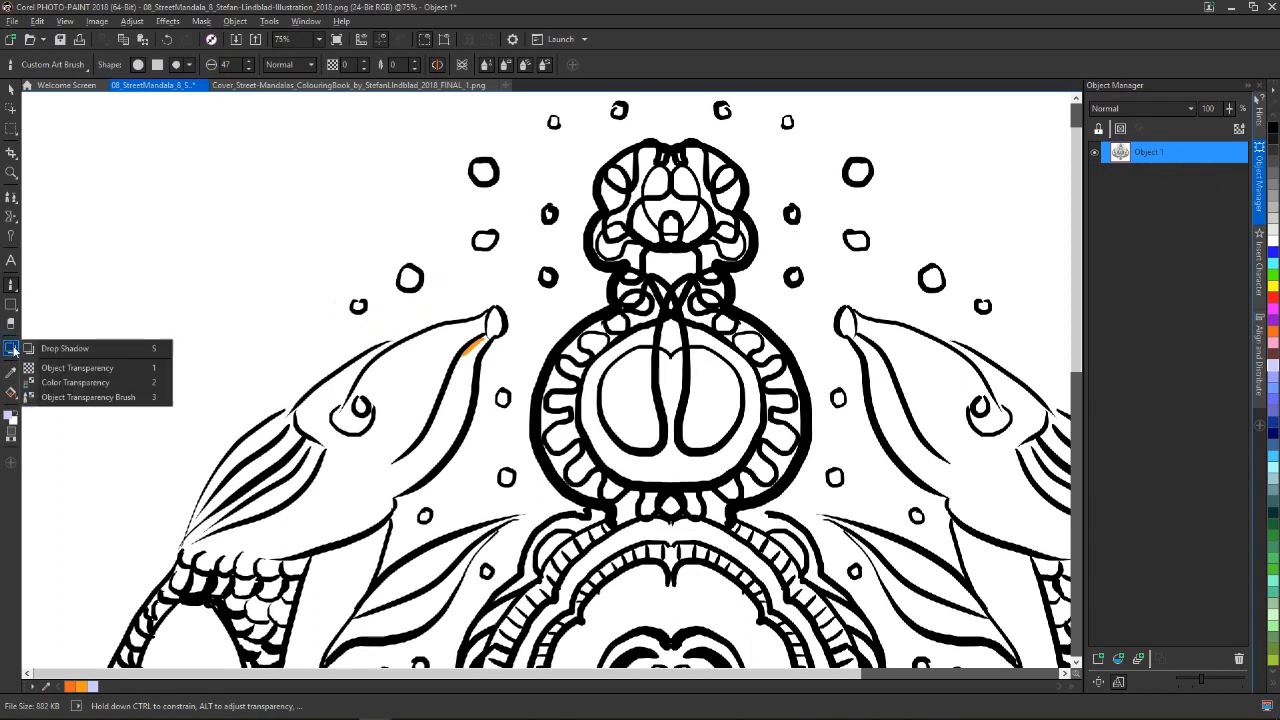
left_click(72, 382)
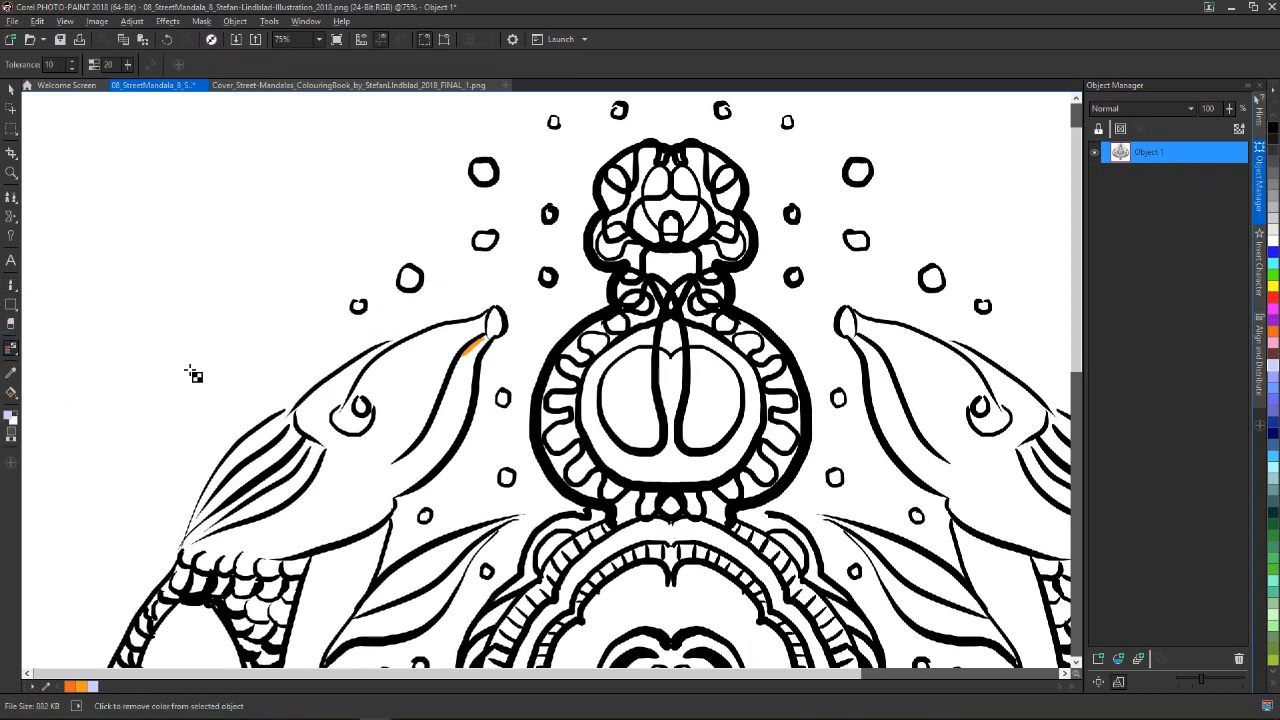
left_click(12, 350)
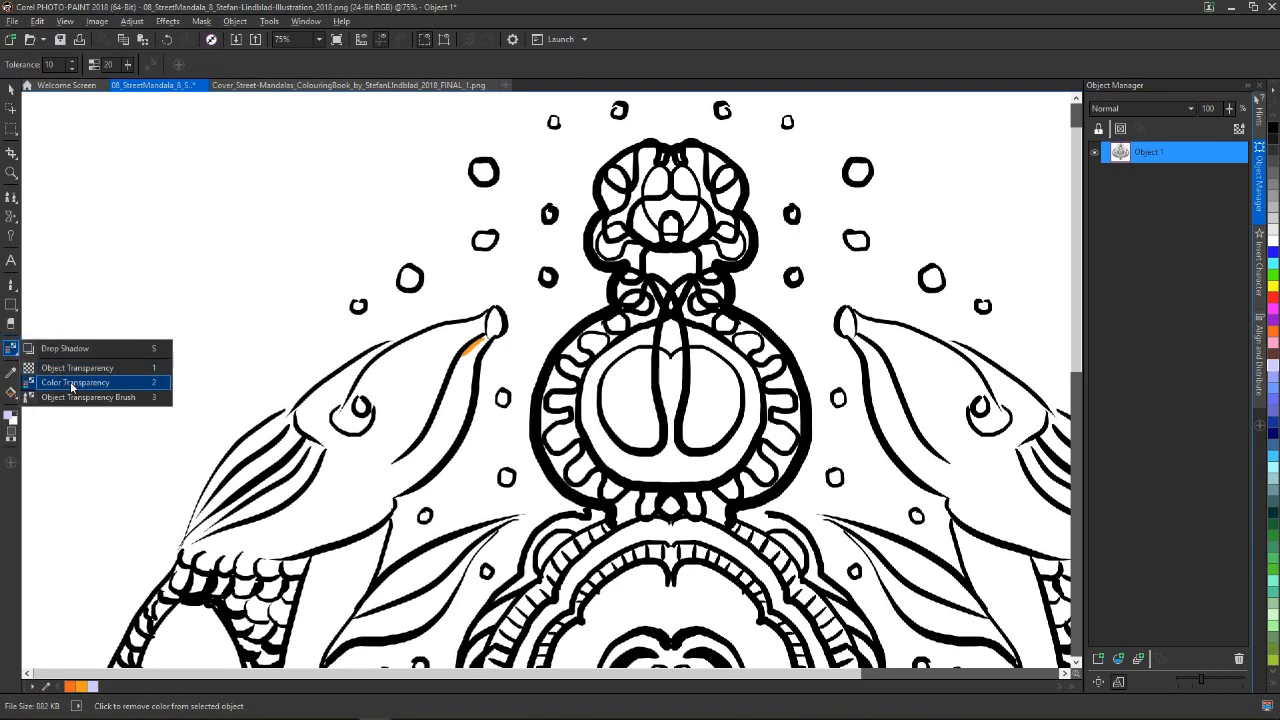
left_click(146, 226)
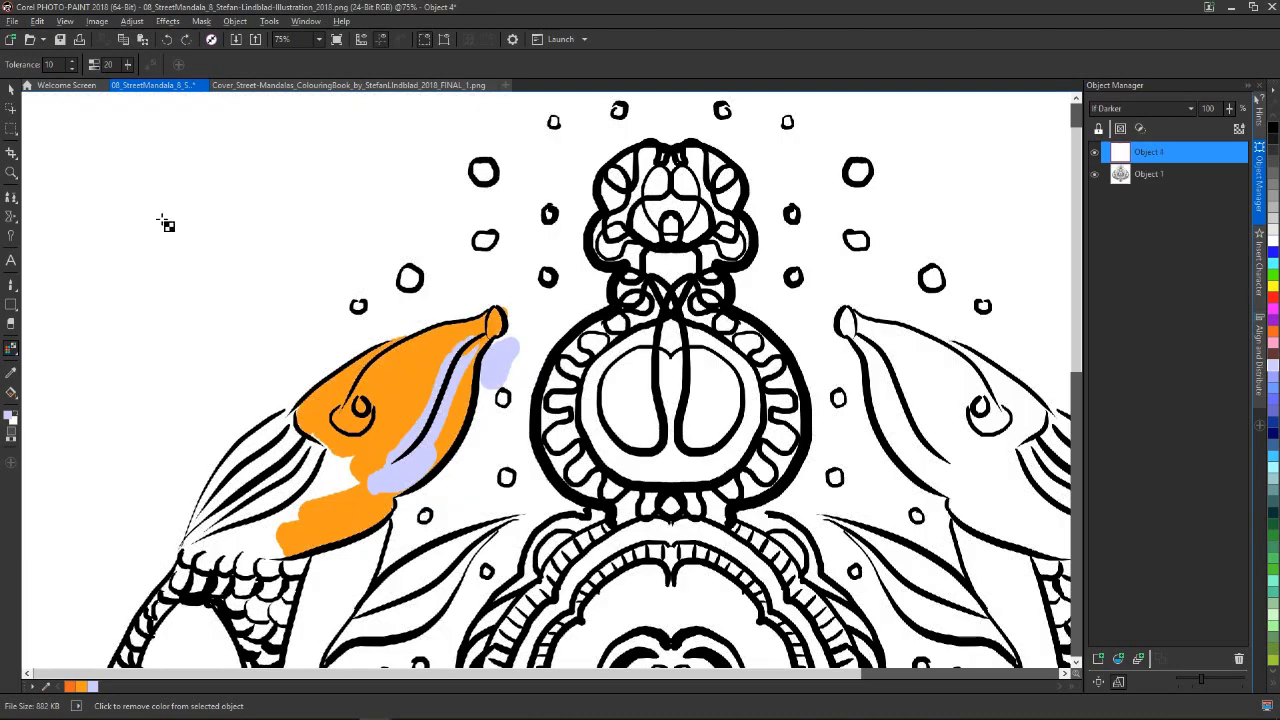
left_click(1238, 658)
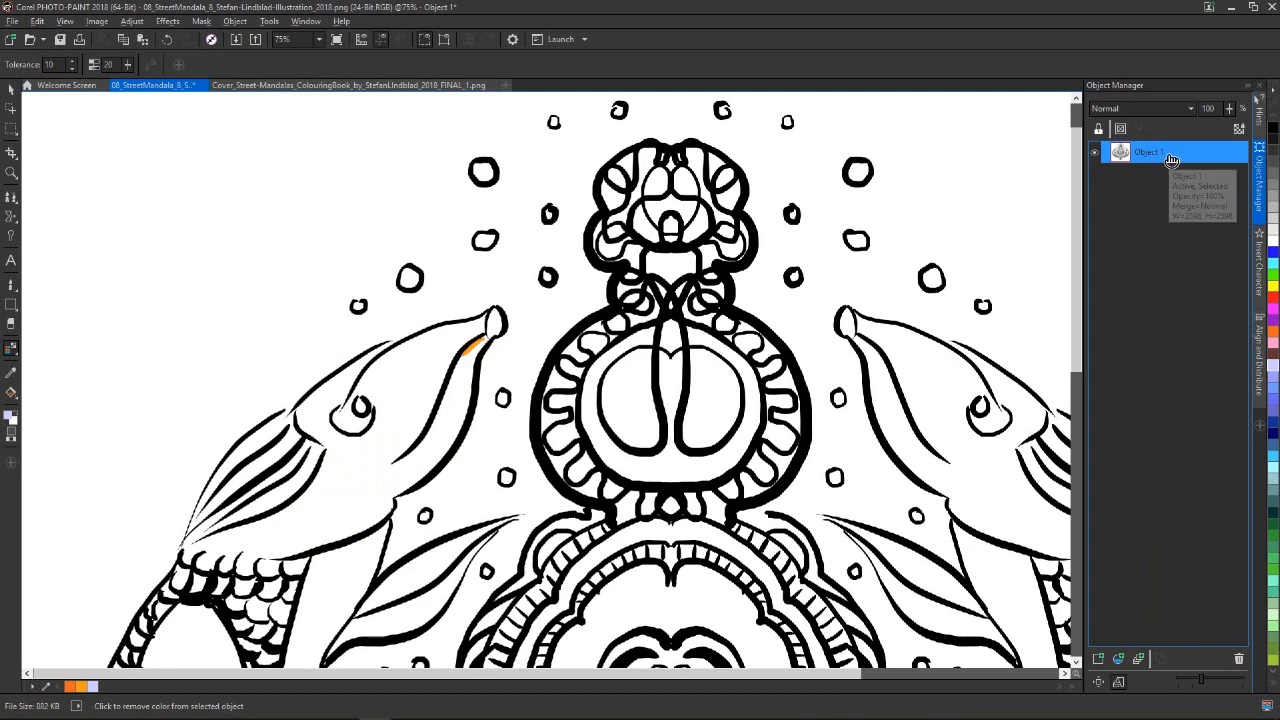
left_click(201, 193)
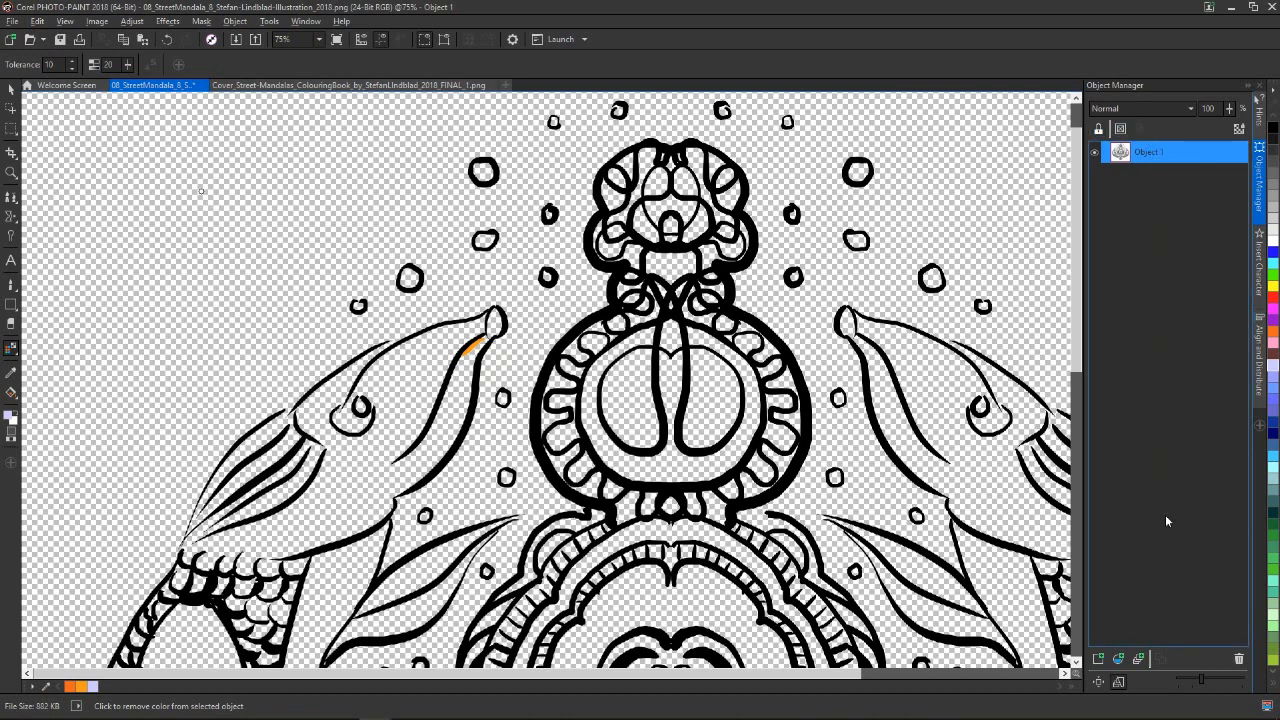
Create a new object beneath the line art, applying the pending transparency change, and fill the new object with white
left_click(1100, 661)
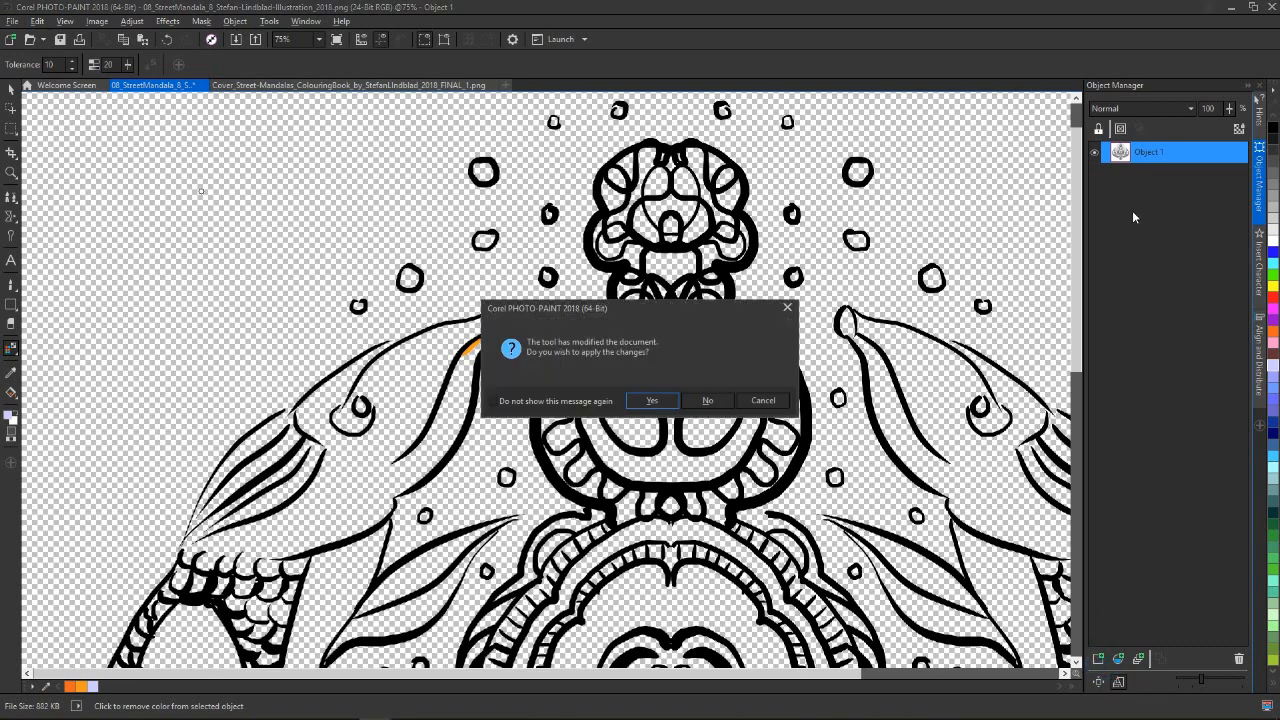
left_click(652, 401)
left_click_drag(1160, 163, 1155, 176)
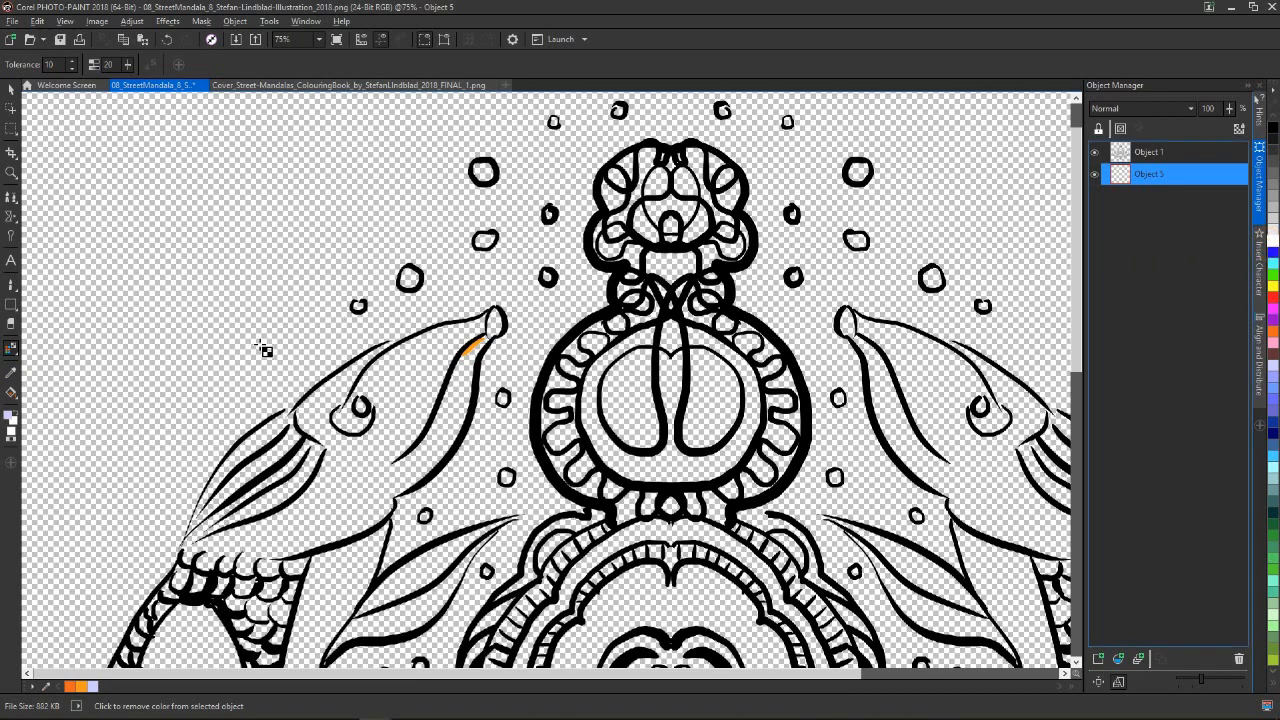
left_click(12, 393)
left_click(152, 349)
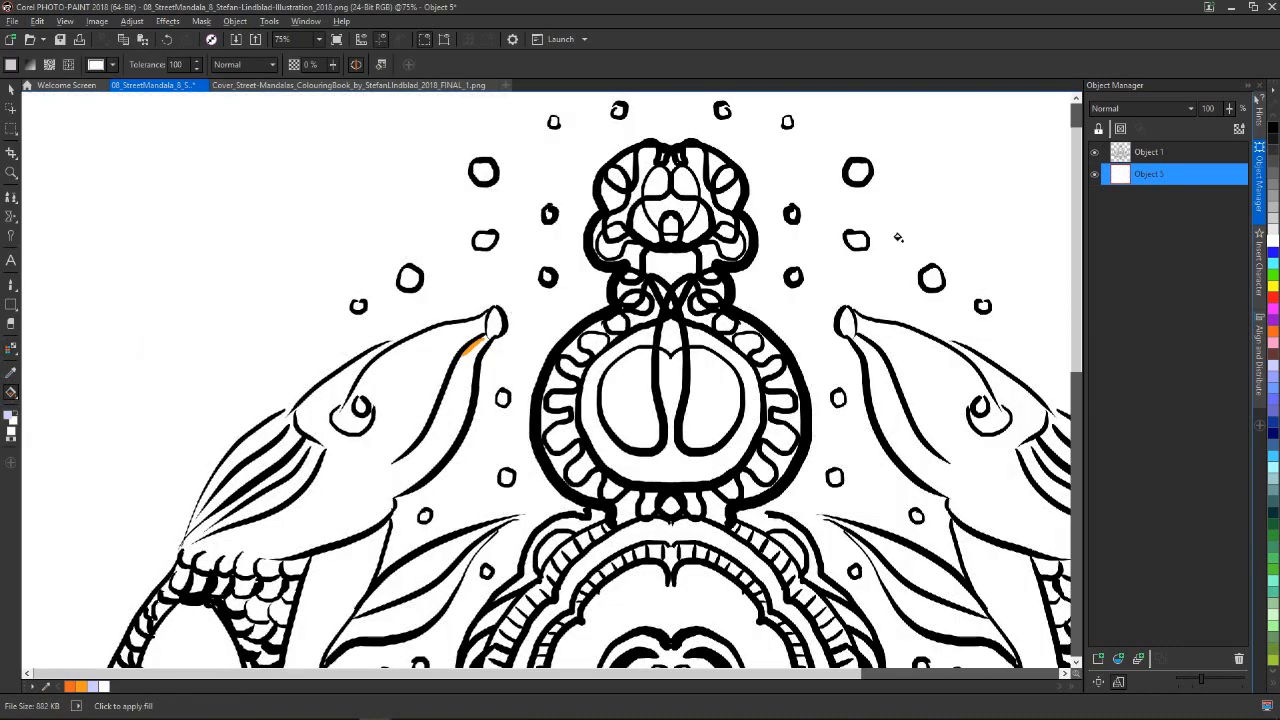
Add a new empty object between the line art and the white background object
left_click(1150, 152)
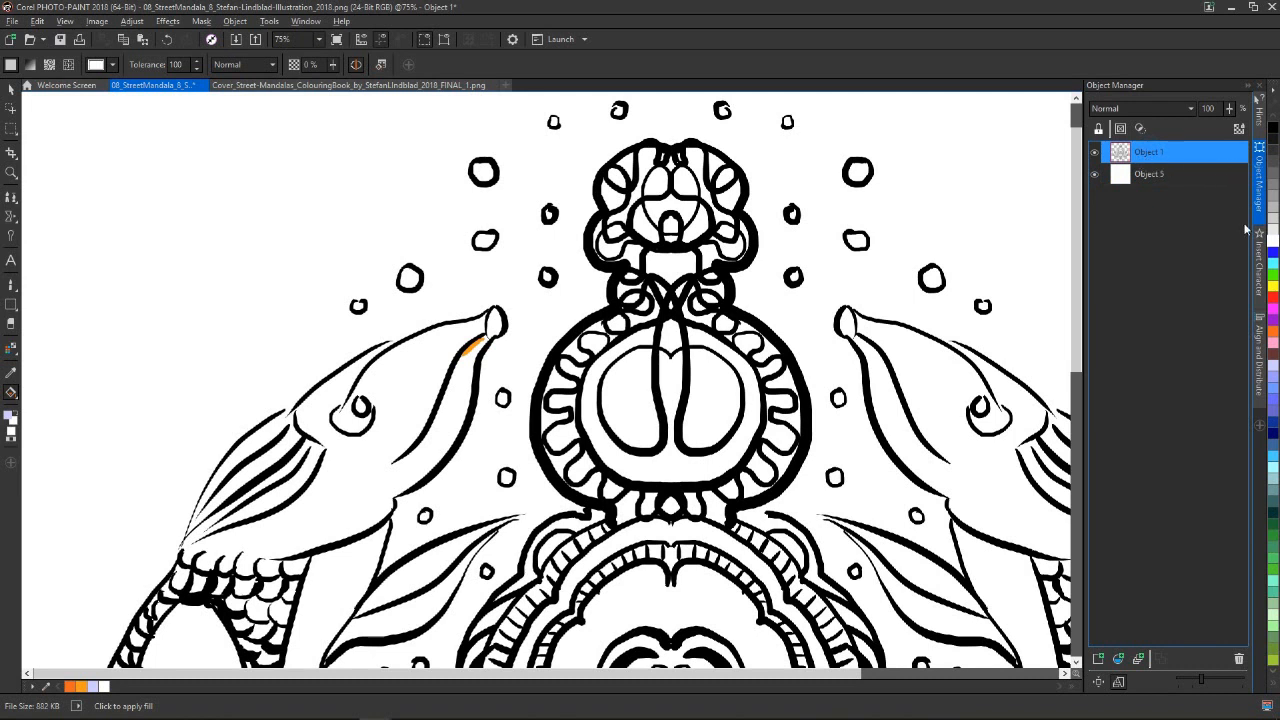
left_click(1166, 176)
left_click(1097, 659)
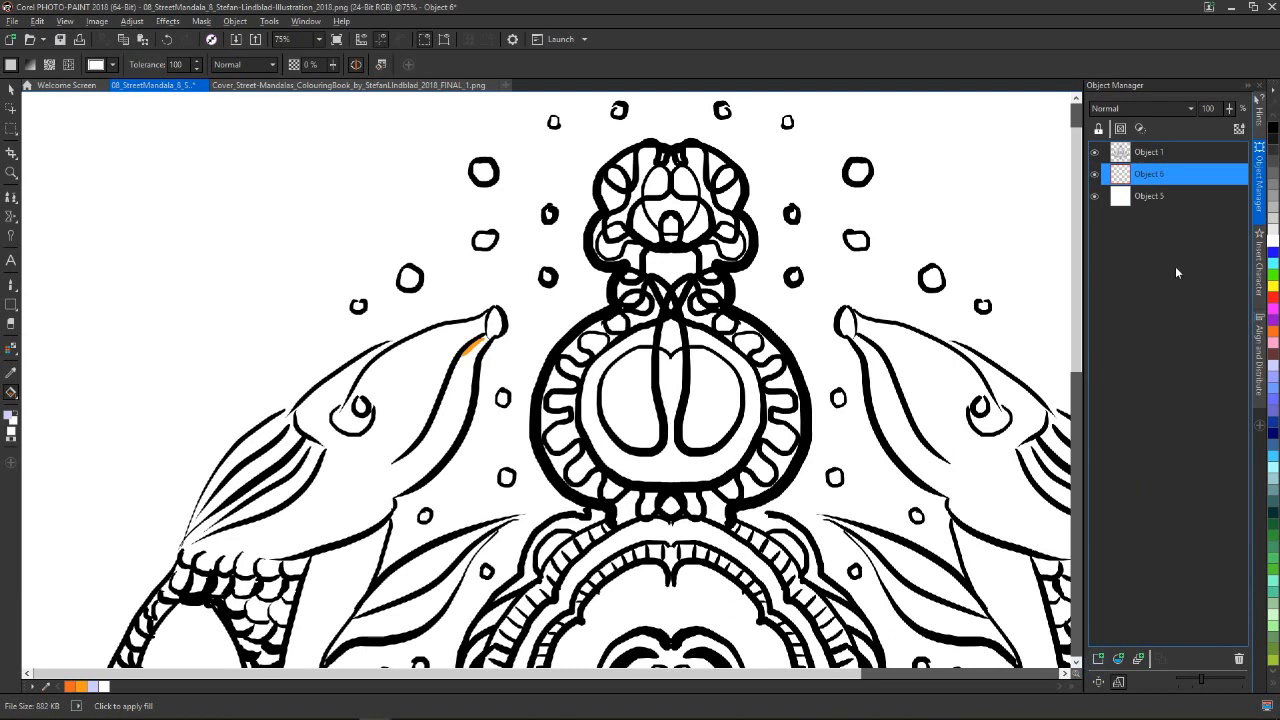
Make the line art object active, then hide it and show it again to check the layers beneath
left_click(1158, 156)
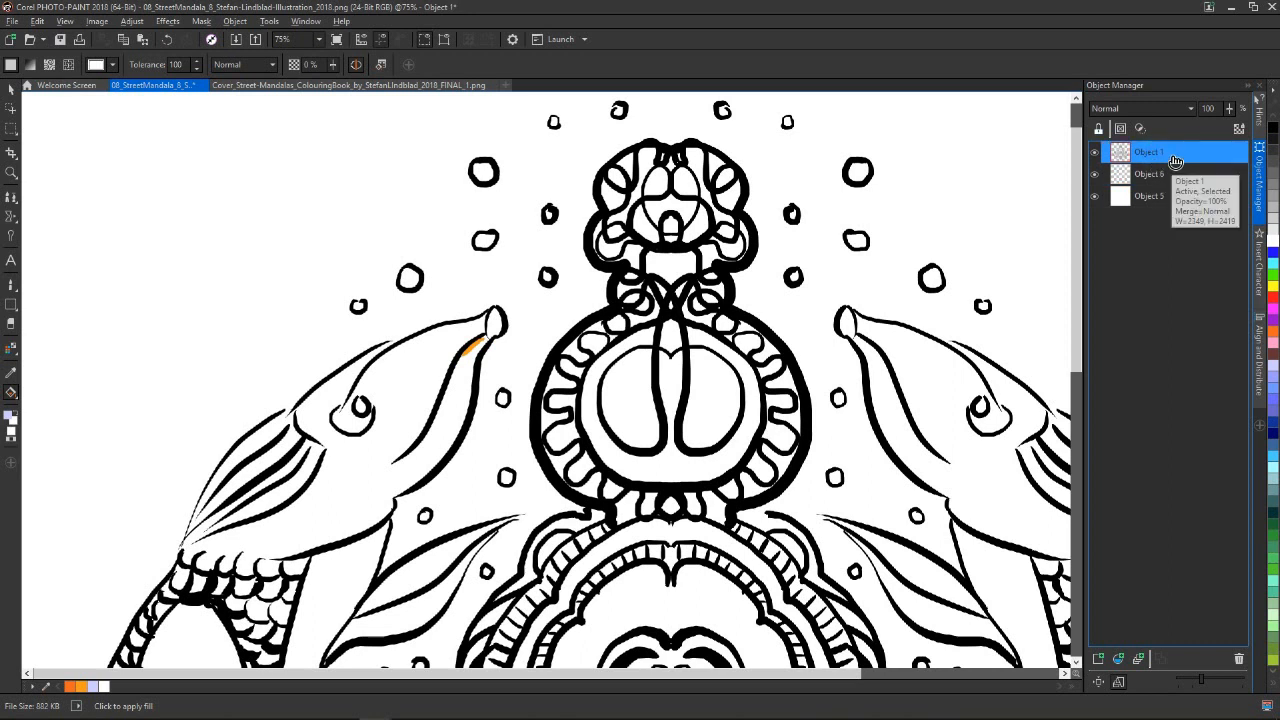
left_click(1096, 152)
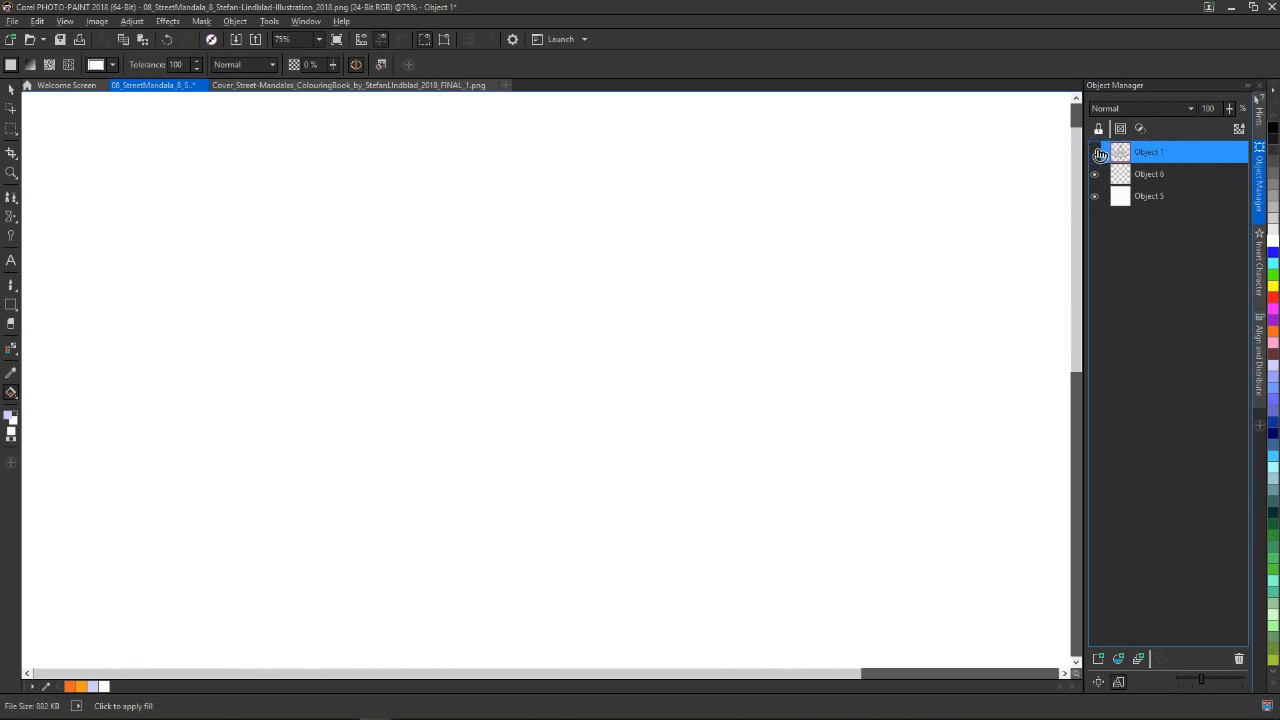
left_click(1097, 152)
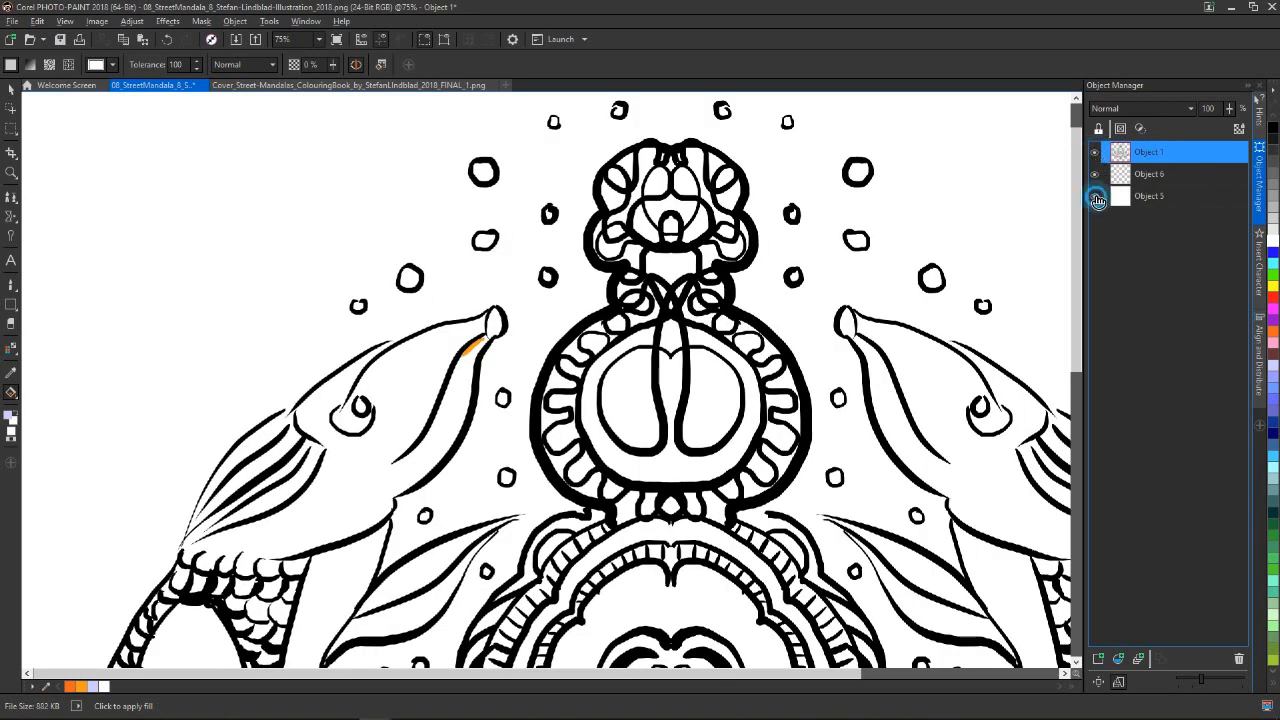
Hide the white background object, rename Object 1 as "drawing", and show the background object again
left_click(1096, 198)
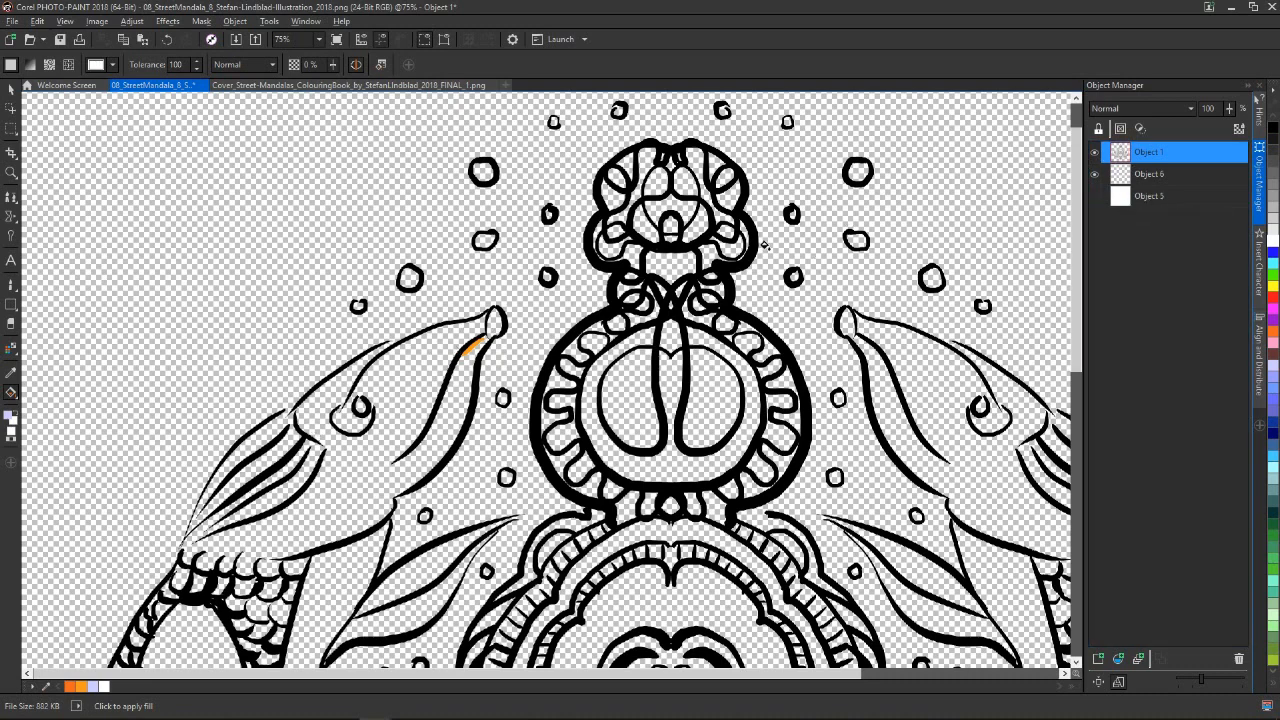
left_click(1150, 152)
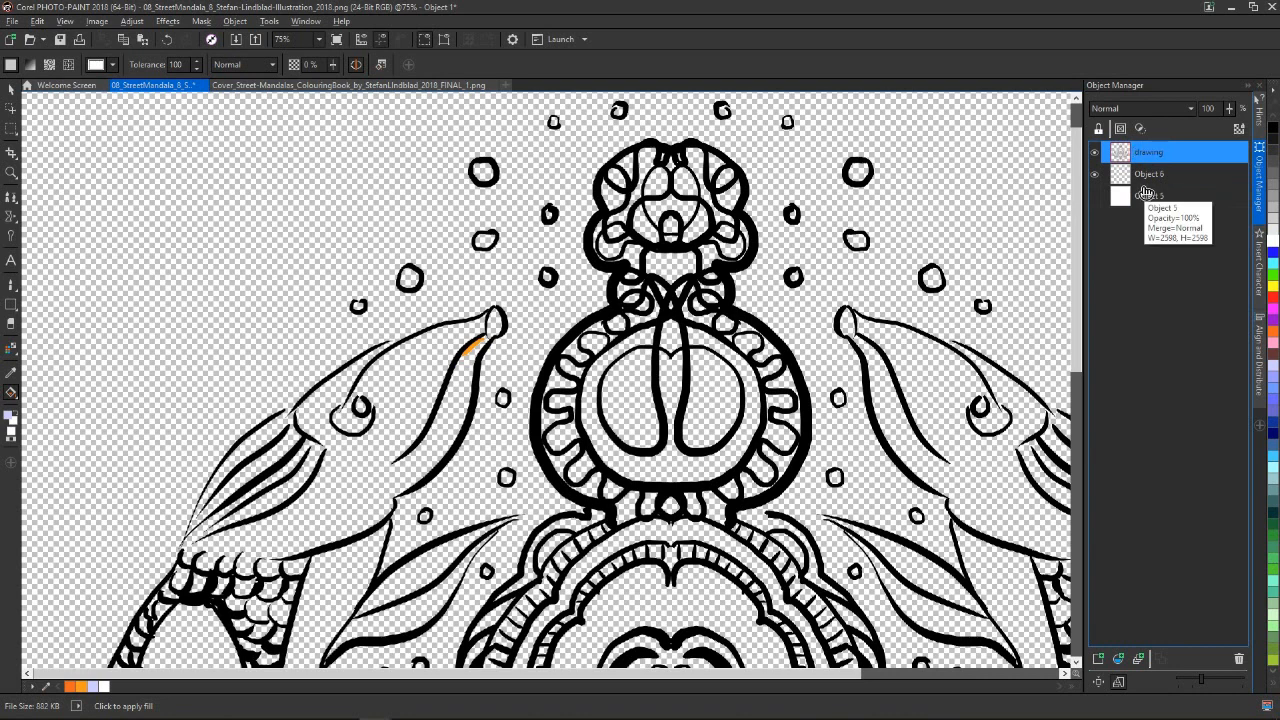
left_click(1094, 196)
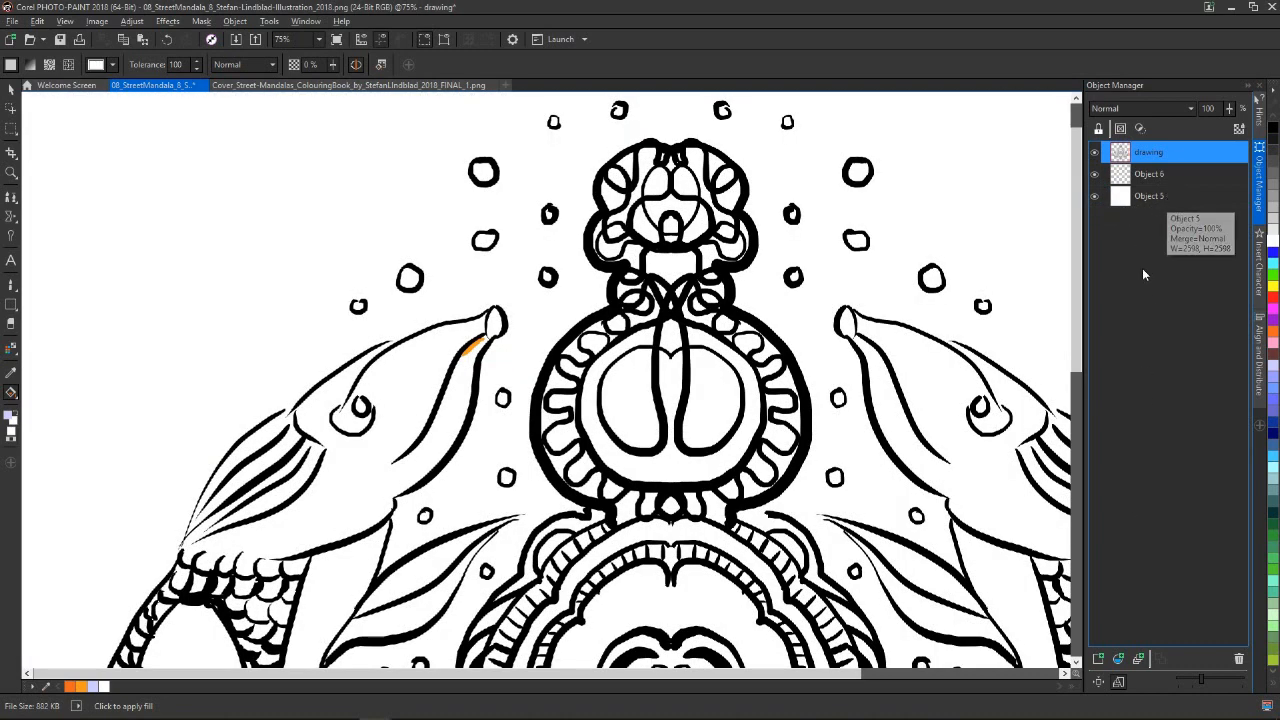
Add two extra empty objects directly above Object 6 and delete both again
left_click(1171, 176)
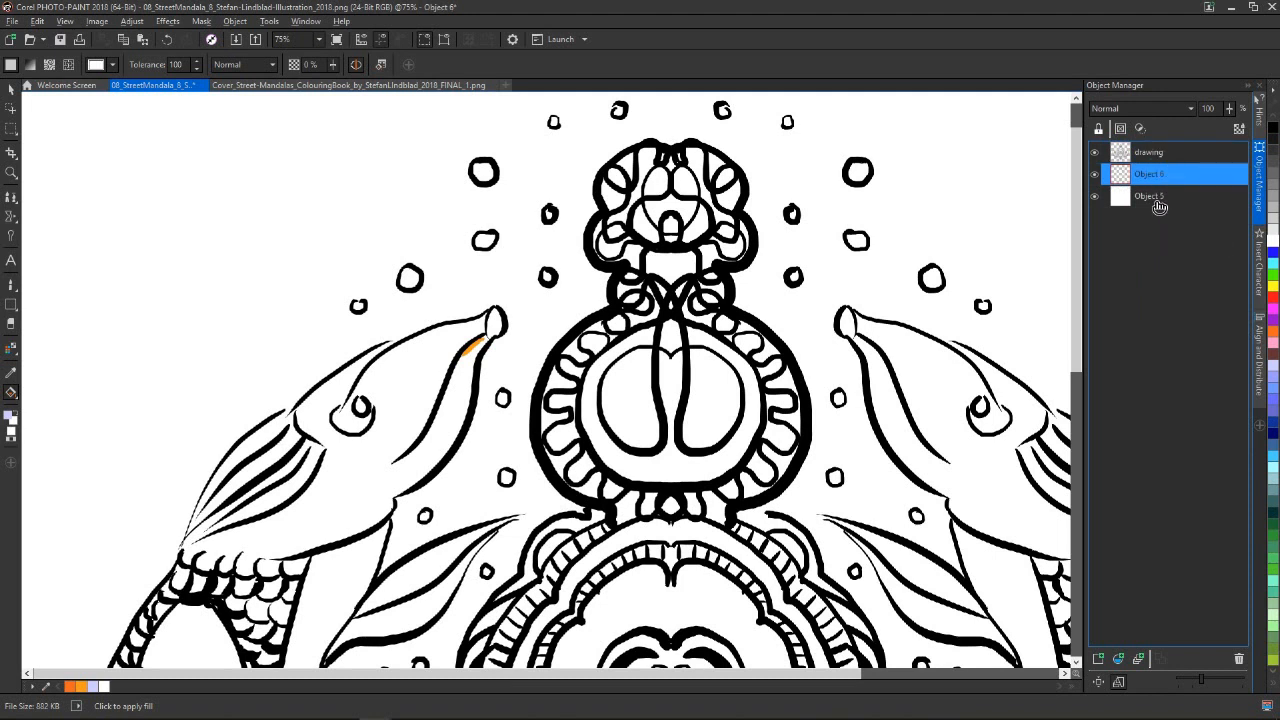
left_click(1097, 660)
left_click(1097, 658)
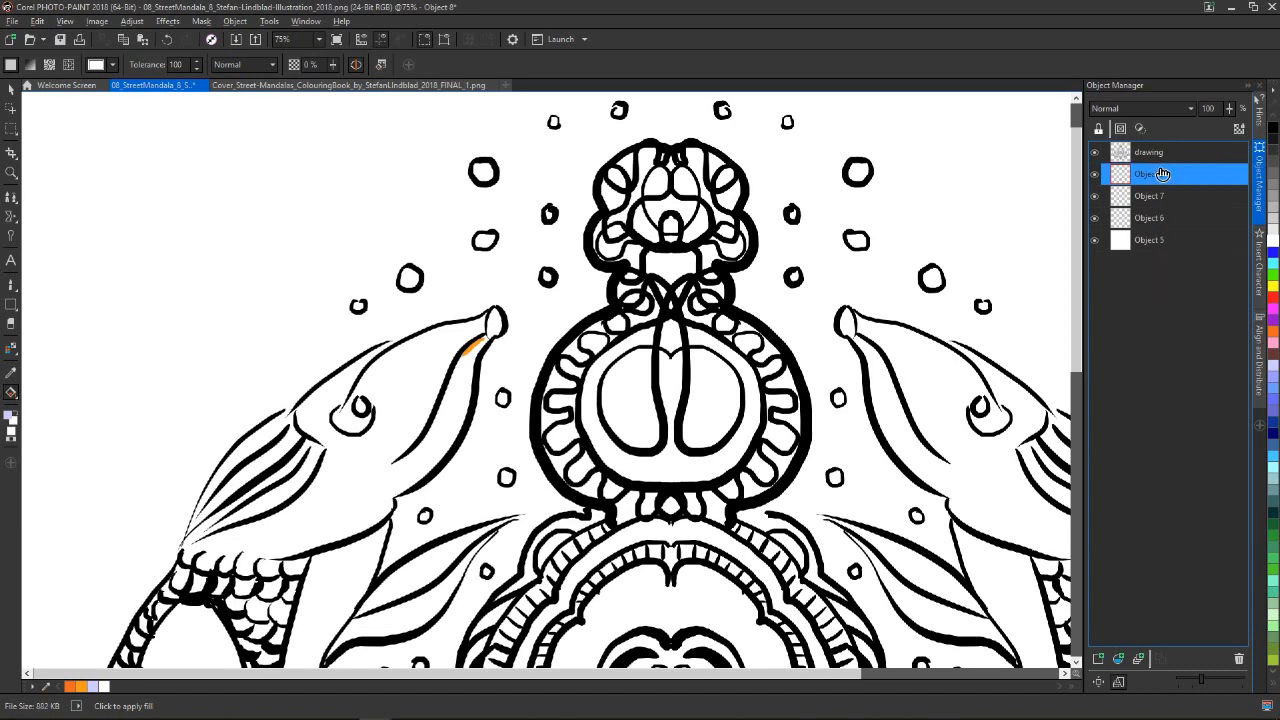
left_click(1239, 658)
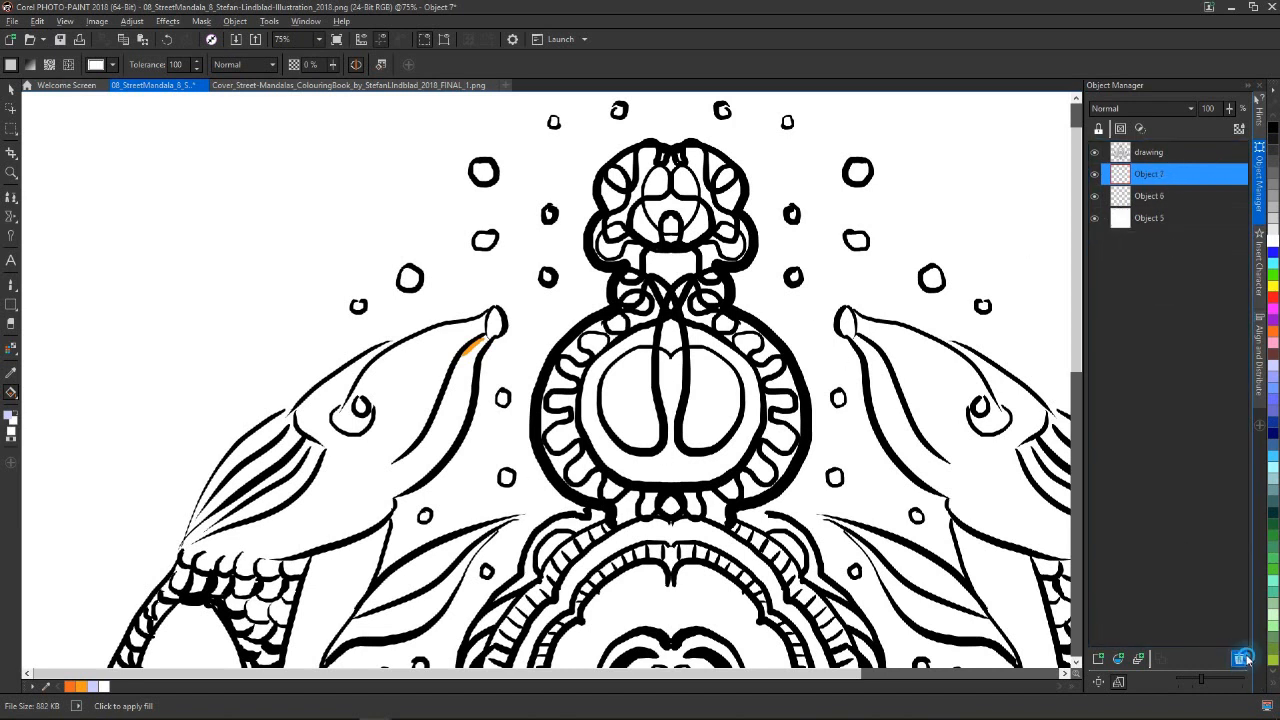
left_click(1240, 658)
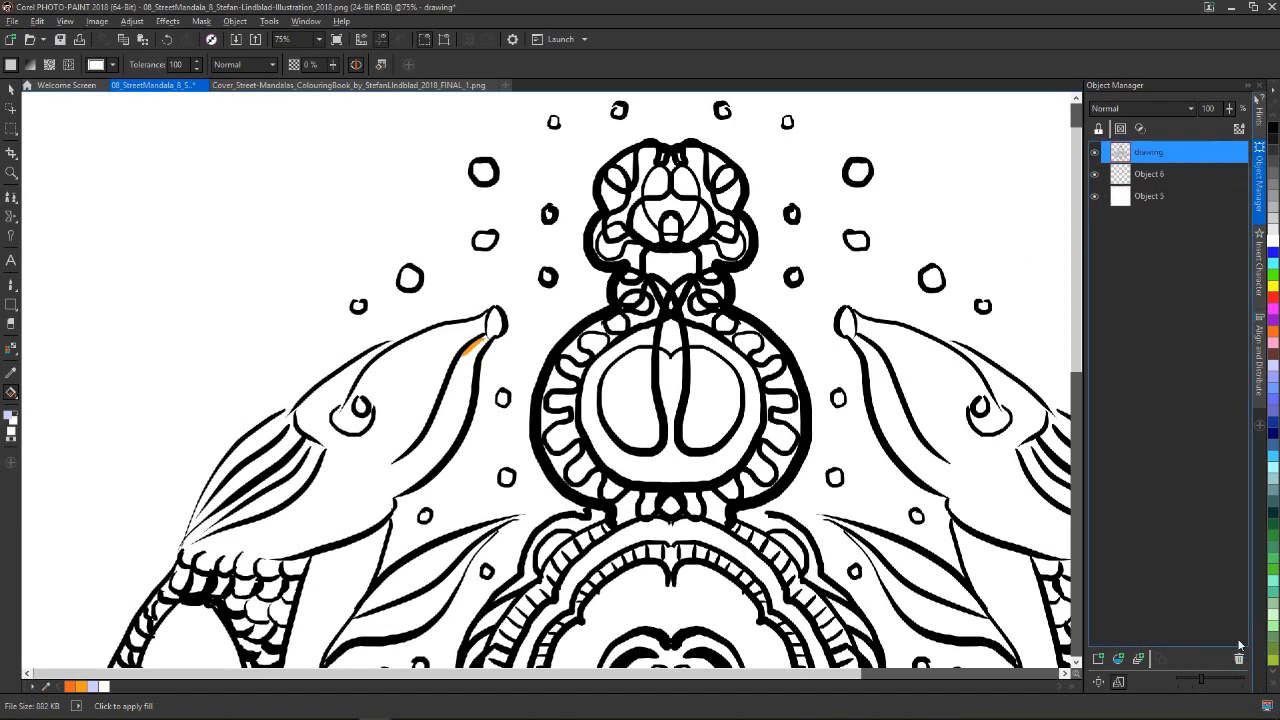
Paint the left fish's head dark brown with the Paint tool on Object 6, beneath the line art
left_click(1170, 175)
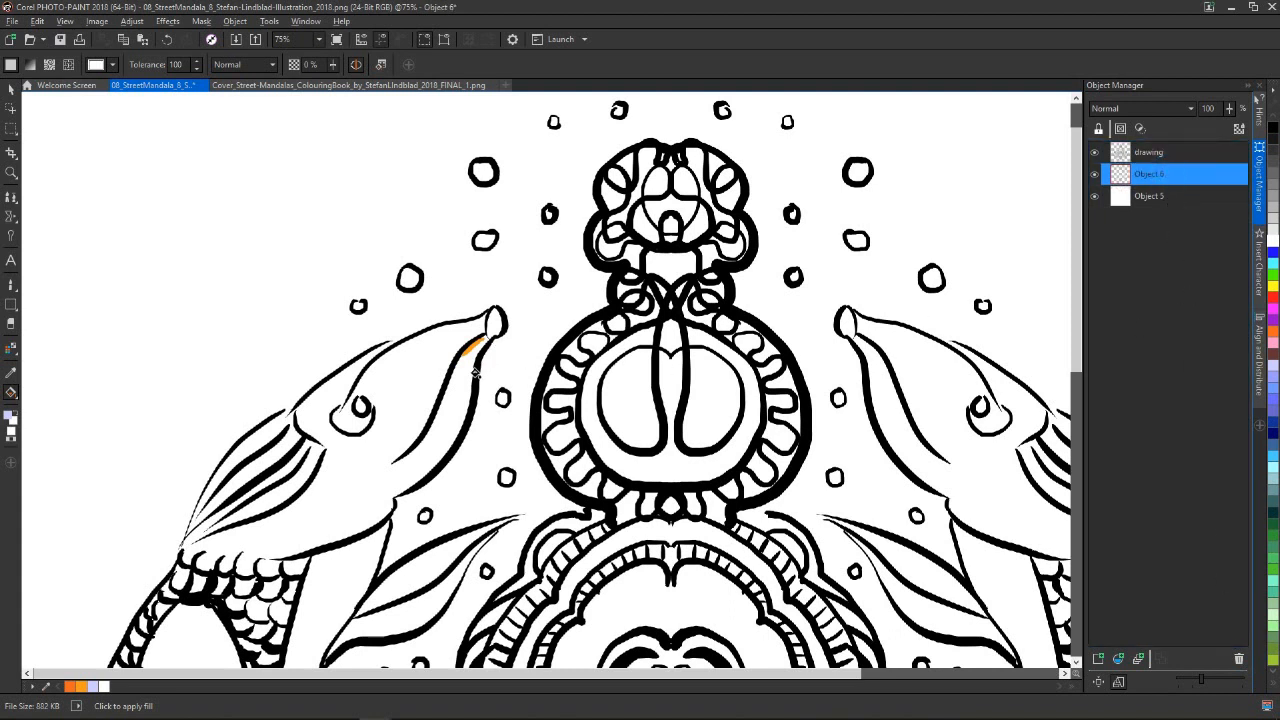
left_click(11, 285)
mouse_move(490, 330)
left_mouse_down()
mouse_move(456, 376)
mouse_move(478, 345)
left_mouse_up()
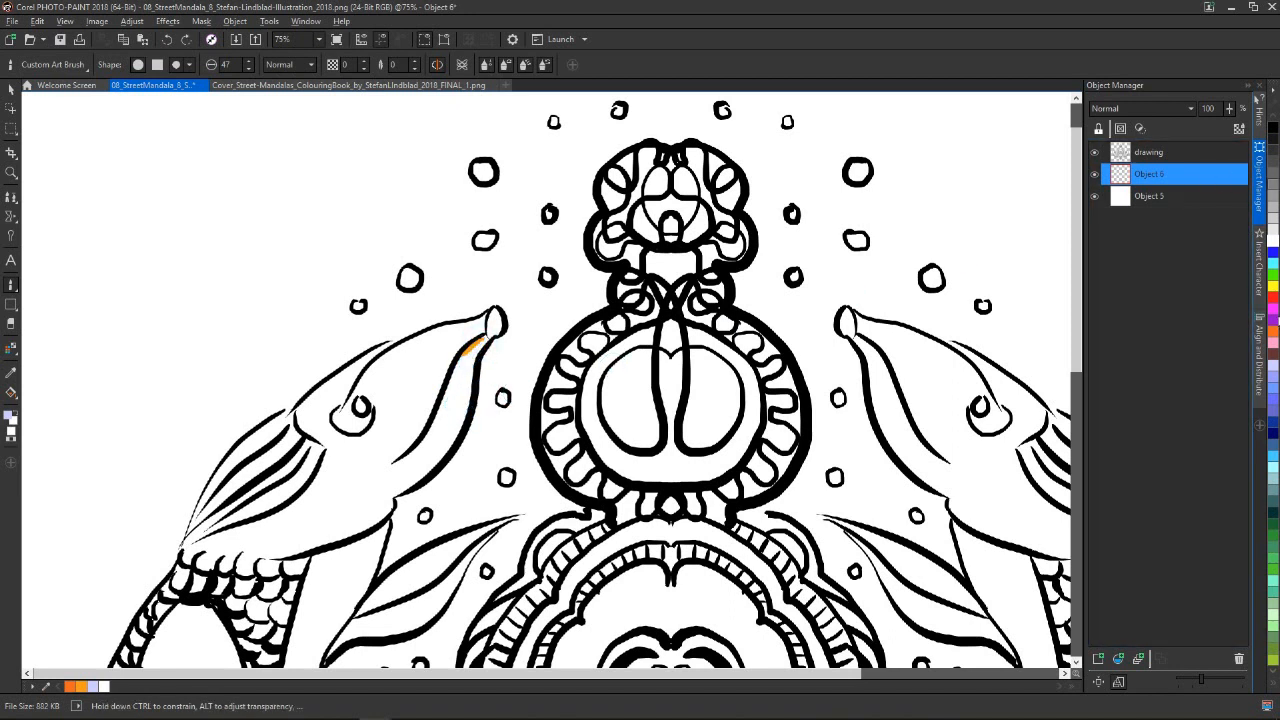
left_click(1274, 356)
mouse_move(494, 326)
left_mouse_down()
mouse_move(434, 438)
mouse_move(387, 469)
mouse_move(354, 479)
mouse_move(412, 440)
mouse_move(330, 477)
mouse_move(339, 444)
mouse_move(316, 410)
mouse_move(360, 367)
mouse_move(306, 415)
mouse_move(382, 352)
mouse_move(495, 319)
mouse_move(326, 409)
mouse_move(367, 373)
mouse_move(354, 394)
mouse_move(370, 401)
mouse_move(447, 367)
mouse_move(429, 425)
mouse_move(462, 399)
mouse_move(476, 355)
mouse_move(451, 436)
mouse_move(361, 515)
mouse_move(283, 546)
mouse_move(188, 546)
mouse_move(255, 443)
mouse_move(318, 399)
mouse_move(226, 485)
mouse_move(327, 400)
mouse_move(313, 437)
mouse_move(321, 459)
mouse_move(343, 466)
mouse_move(309, 522)
mouse_move(383, 468)
left_mouse_up()
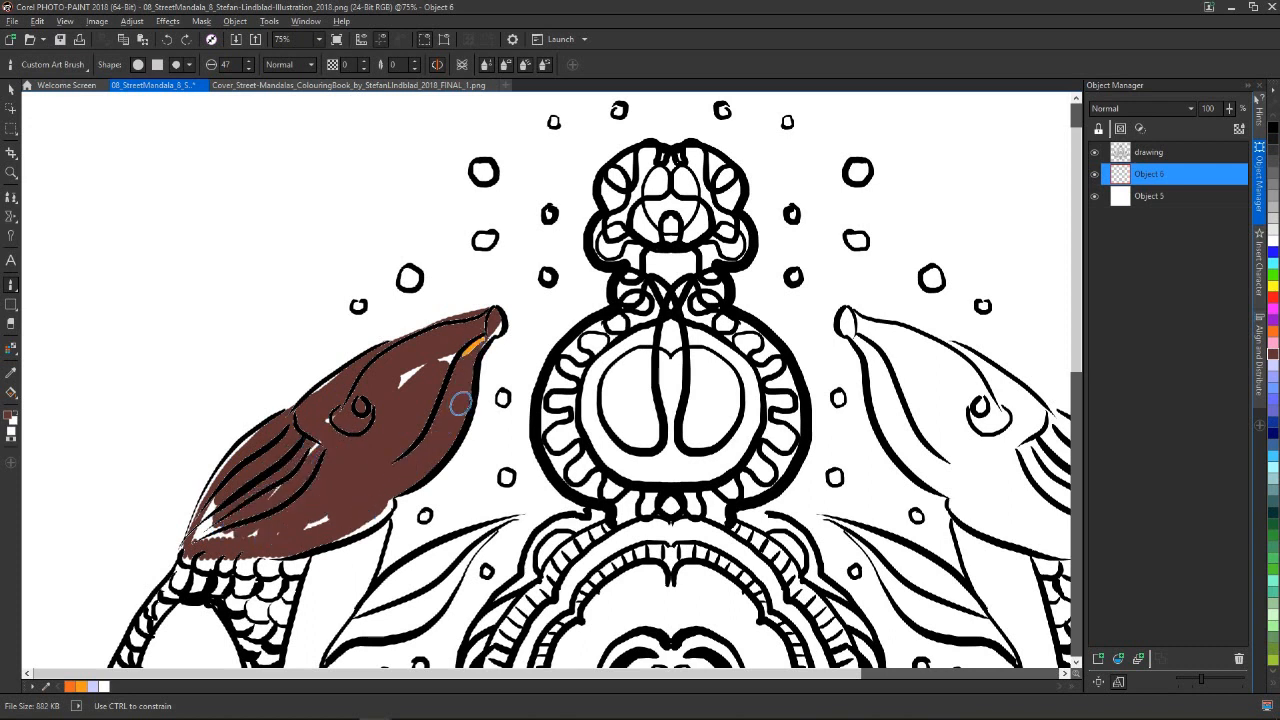
mouse_move(391, 488)
left_mouse_down()
mouse_move(349, 526)
mouse_move(360, 523)
mouse_move(286, 520)
left_mouse_up()
scroll(341, 470, "up", 3)
scroll(603, 386, "down", 4)
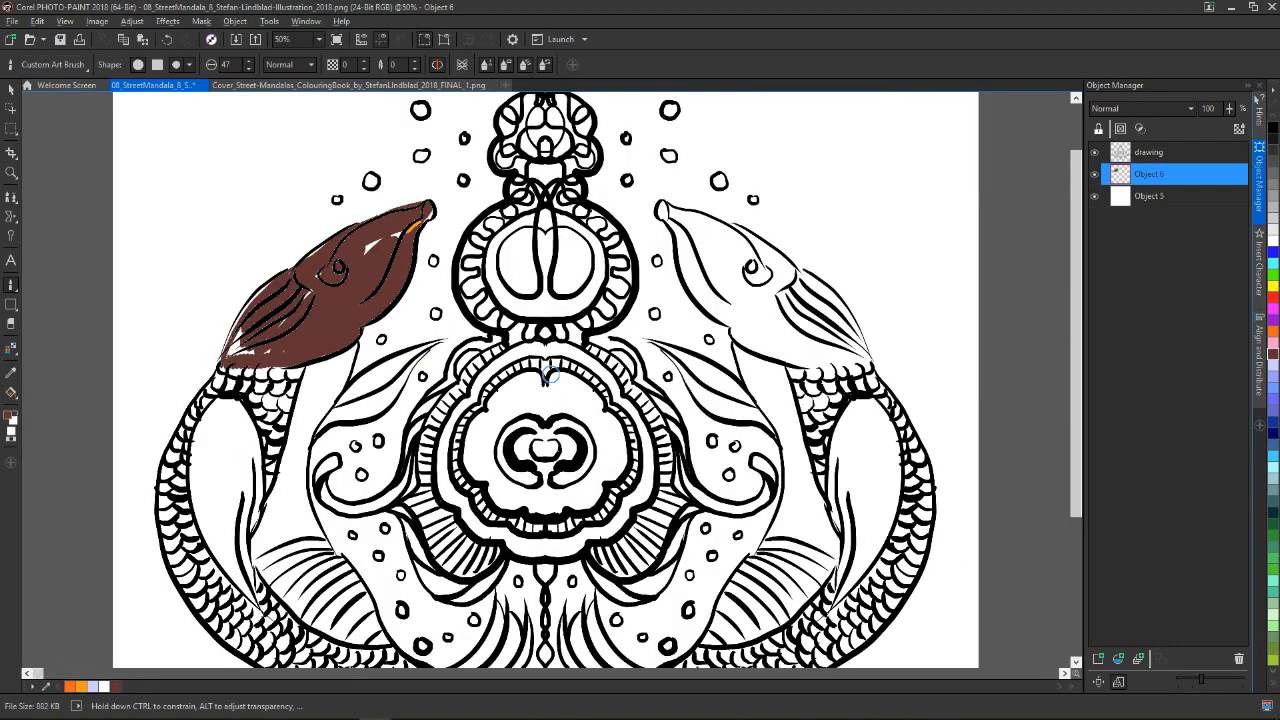
mouse_move(616, 718)
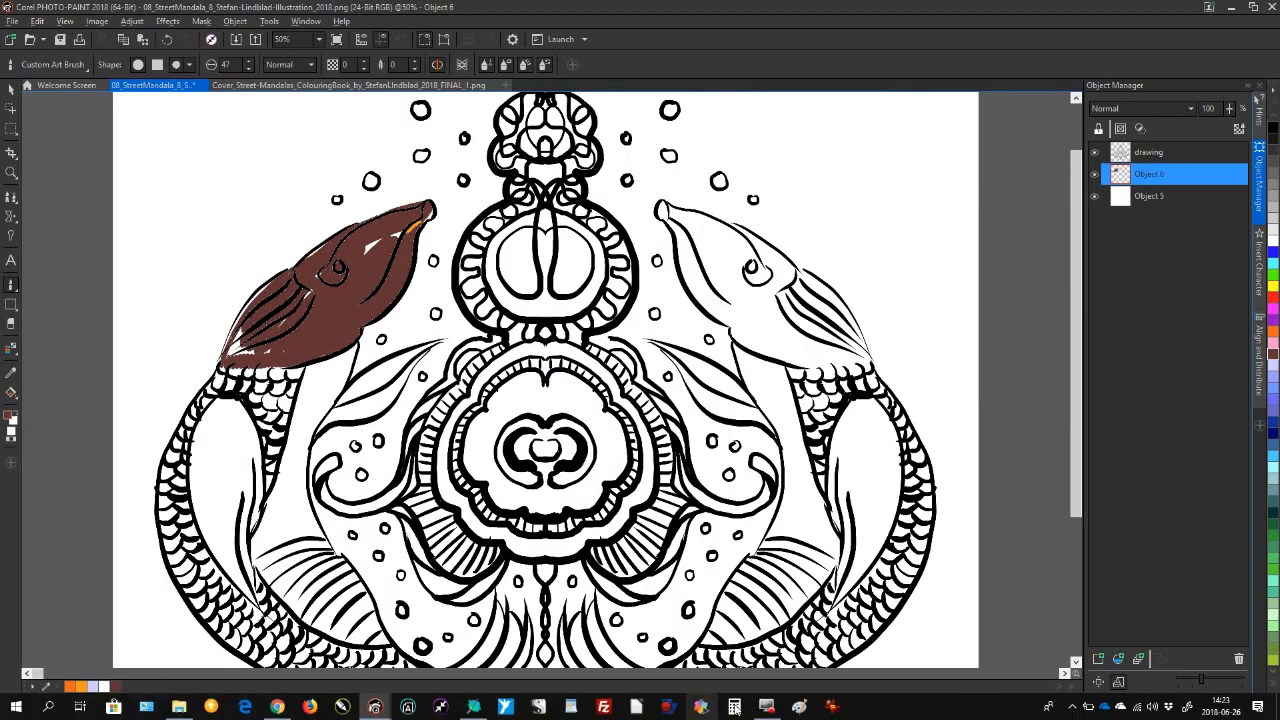